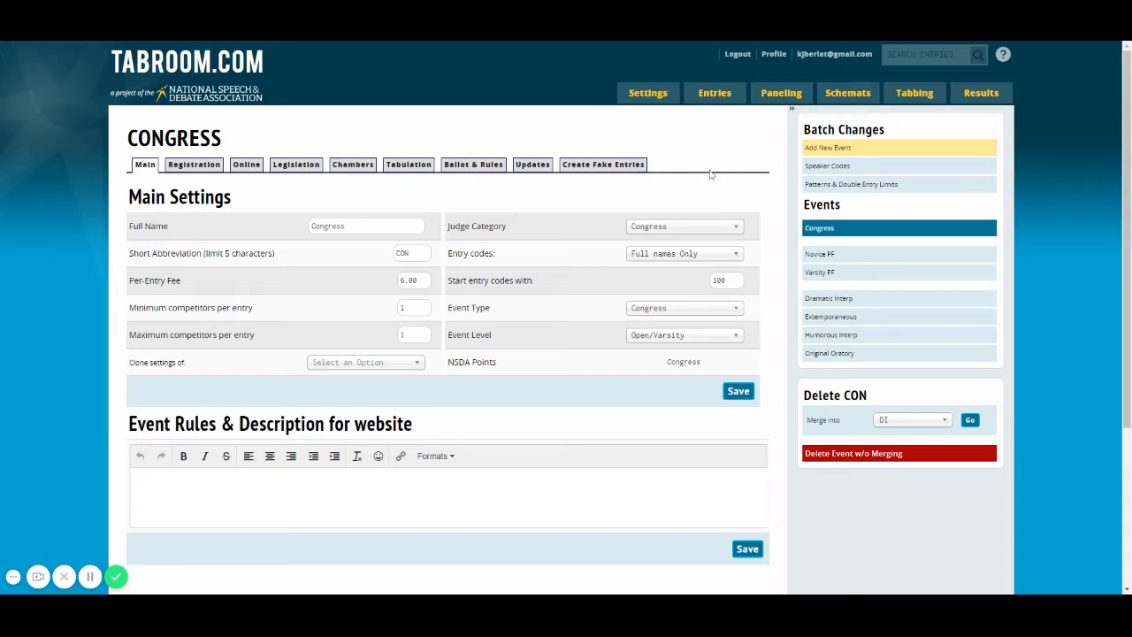
Start a new event named Impromptu, abbreviated IMP, with a per-entry fee of 6 and settings cloned from Extemporaneous
click(829, 149)
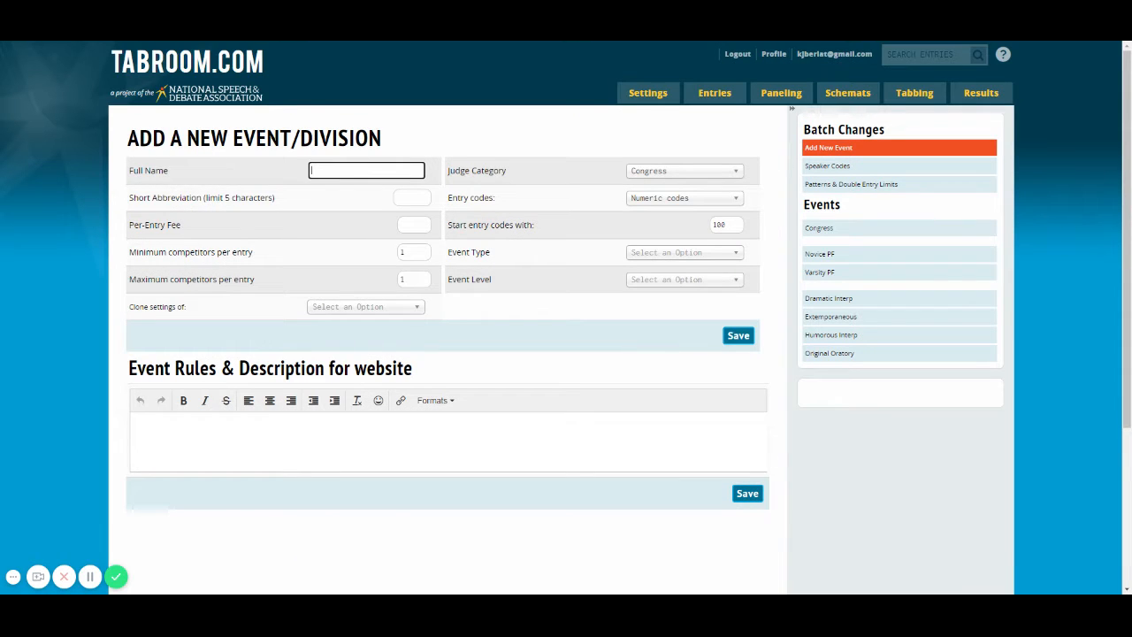
text(Inpromptu)
key(Tab)
text(IM)
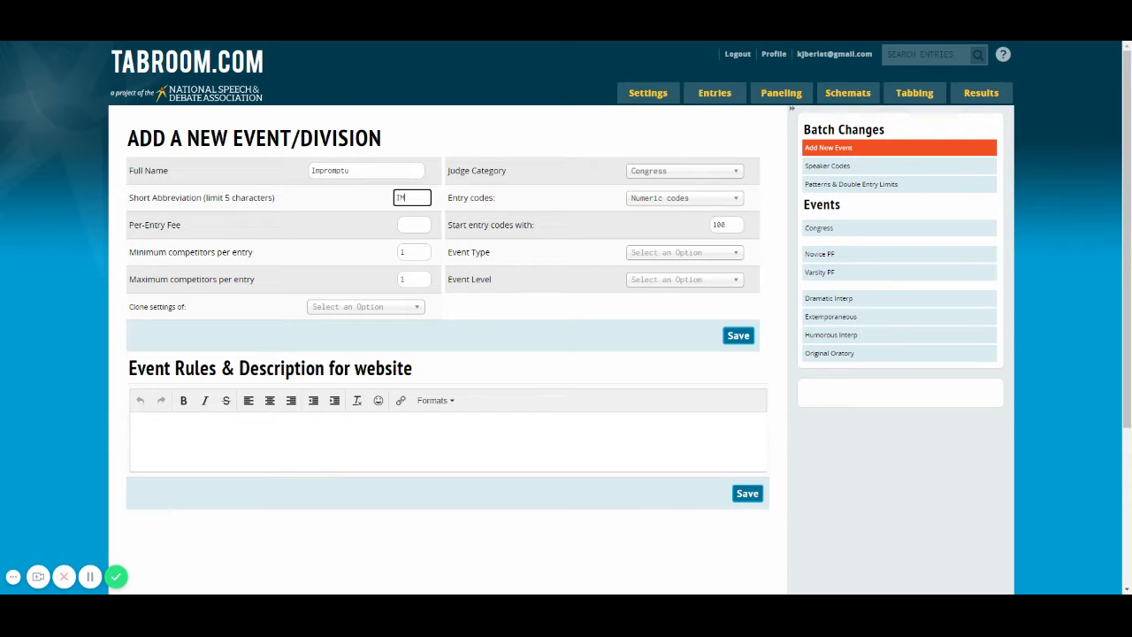
text(P)
key(Tab)
click(397, 313)
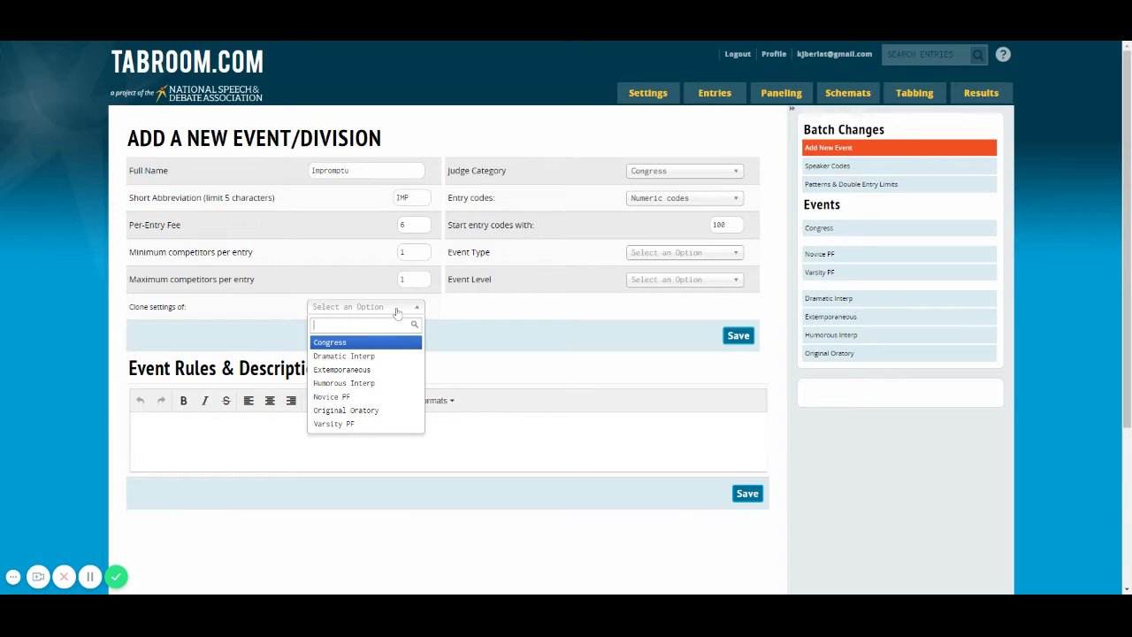
click(359, 375)
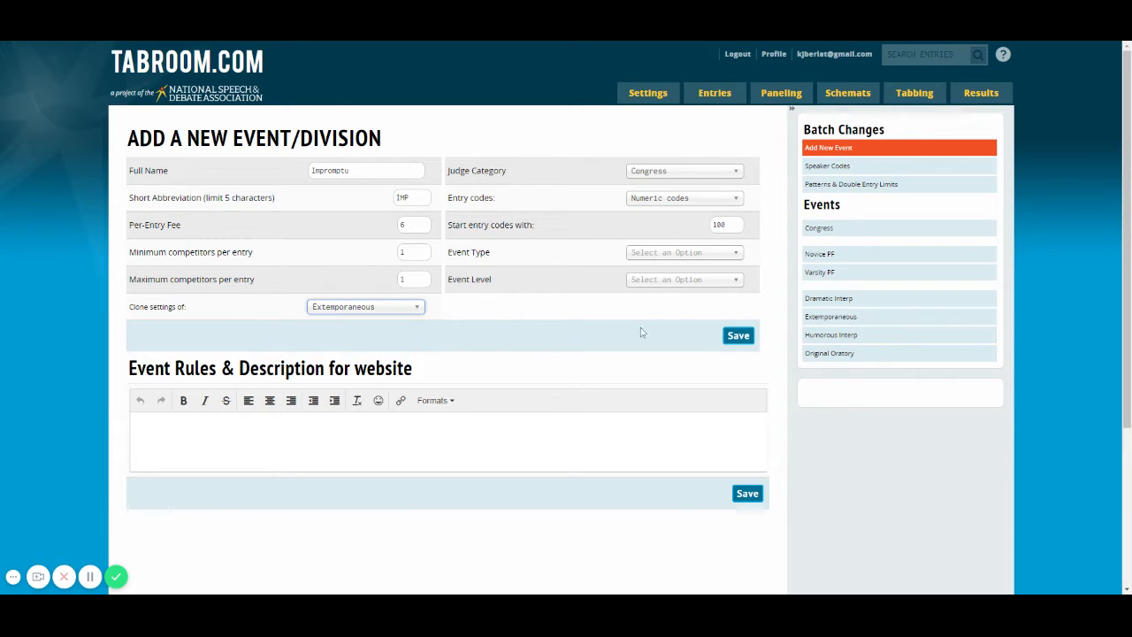
Assign the Individual Events judge category, School code & entry name codes, Speech type and Open/Varsity level, and save the new event
click(680, 173)
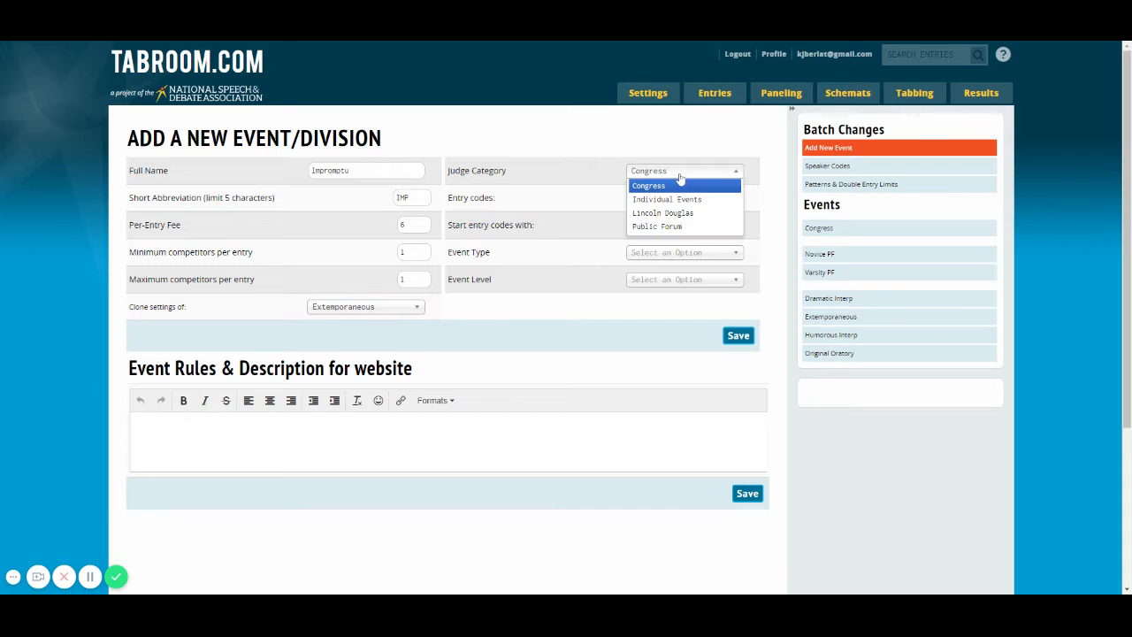
click(678, 198)
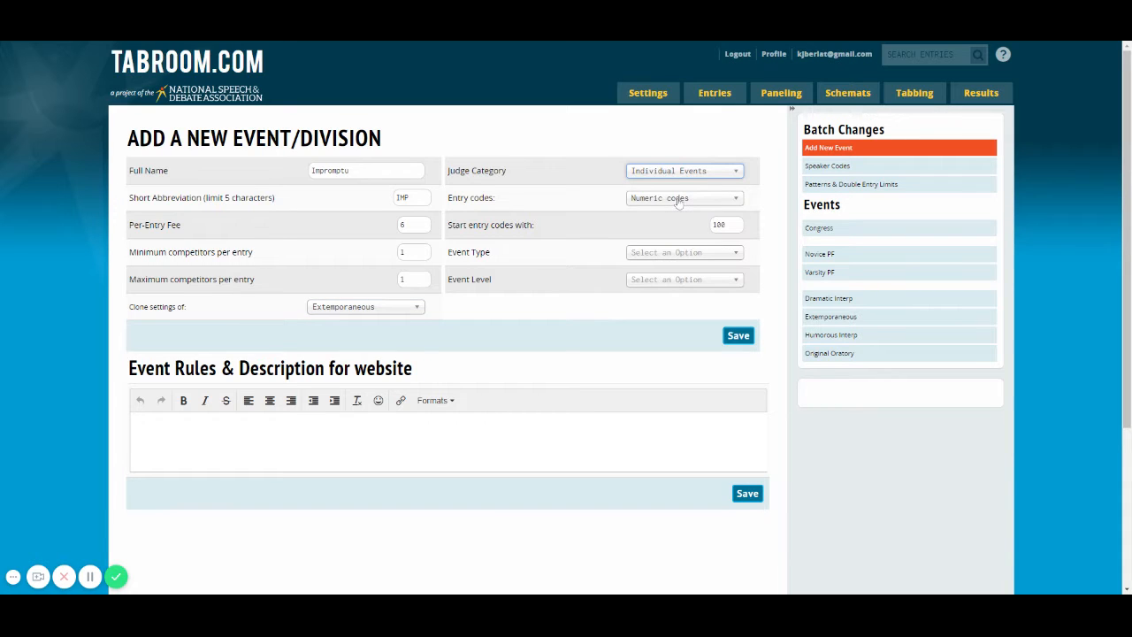
click(678, 199)
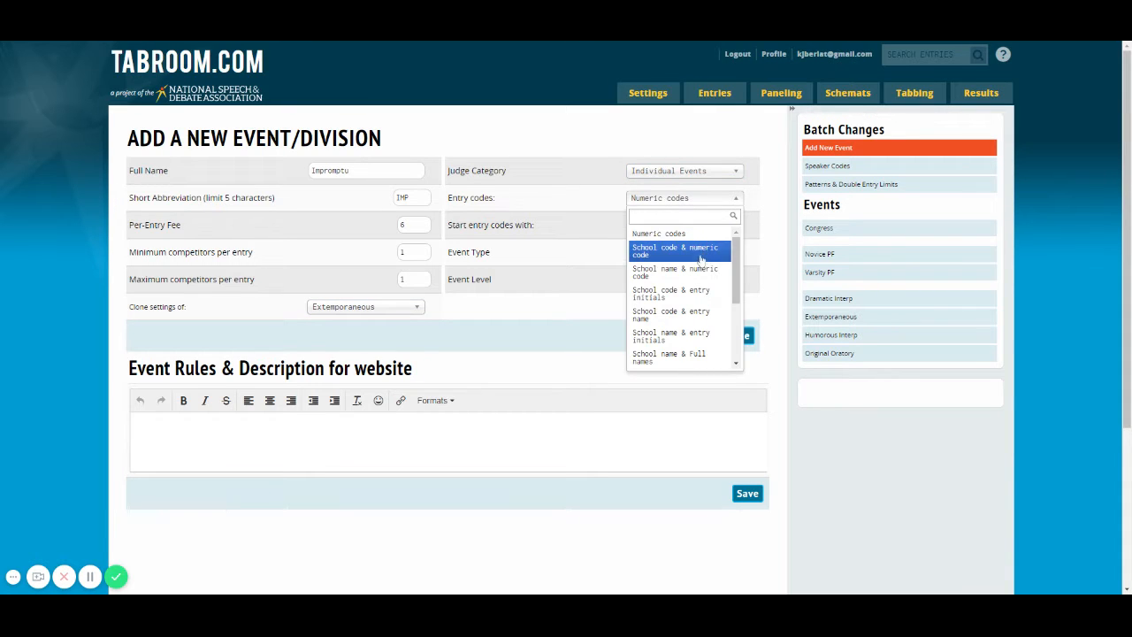
click(699, 314)
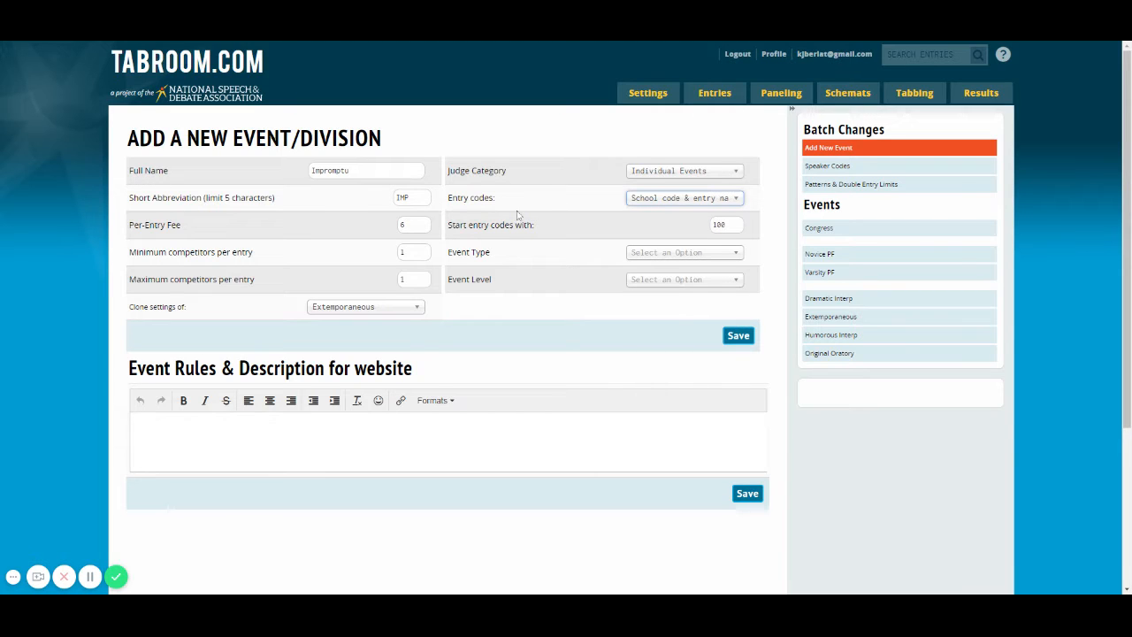
click(694, 254)
click(664, 293)
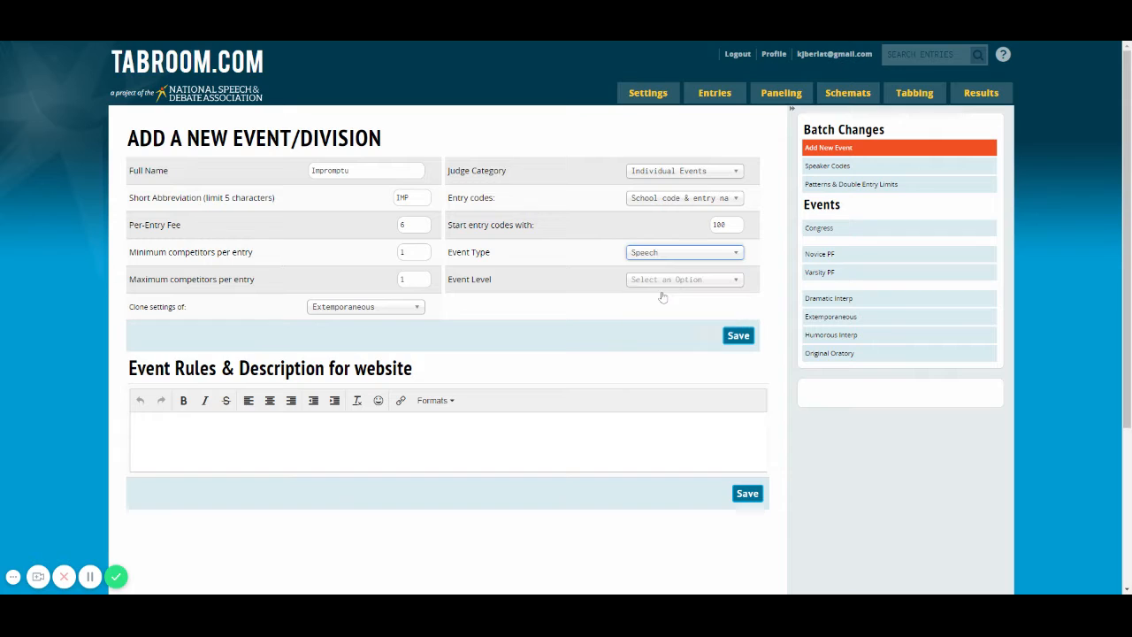
click(685, 280)
click(639, 317)
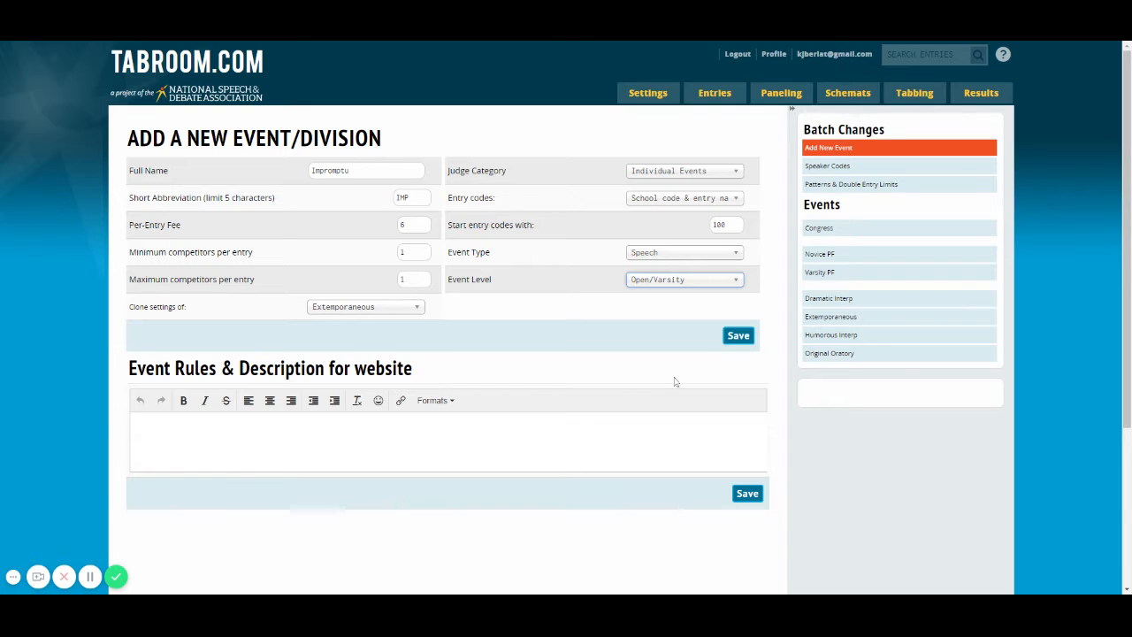
click(739, 337)
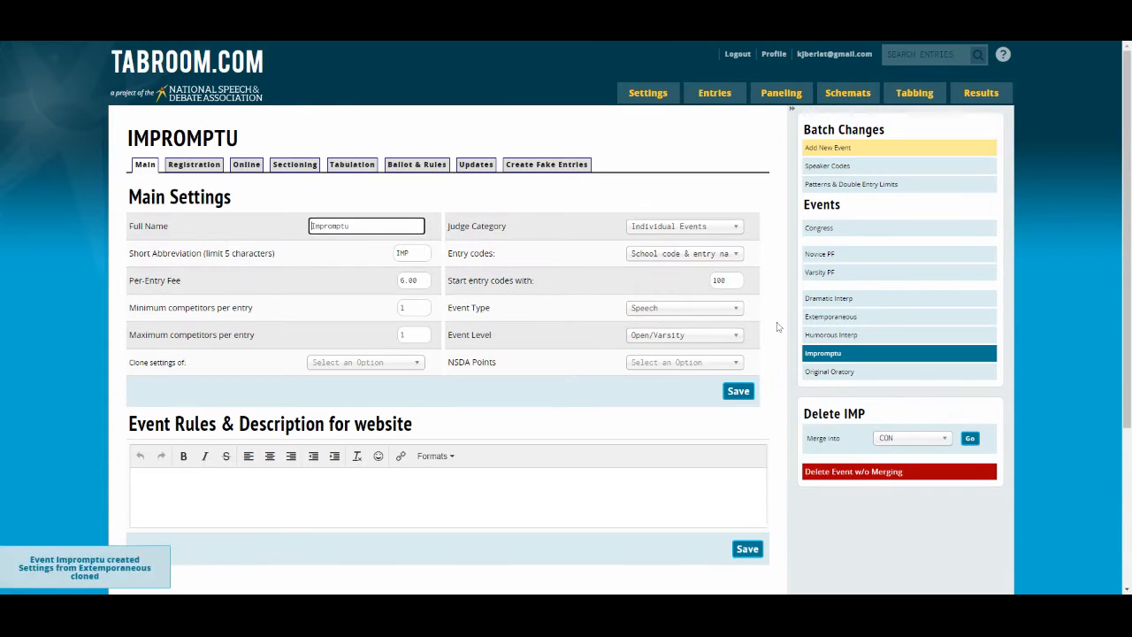
Set the Impromptu event's NSDA Points category to Impromptu and save the main settings
click(674, 366)
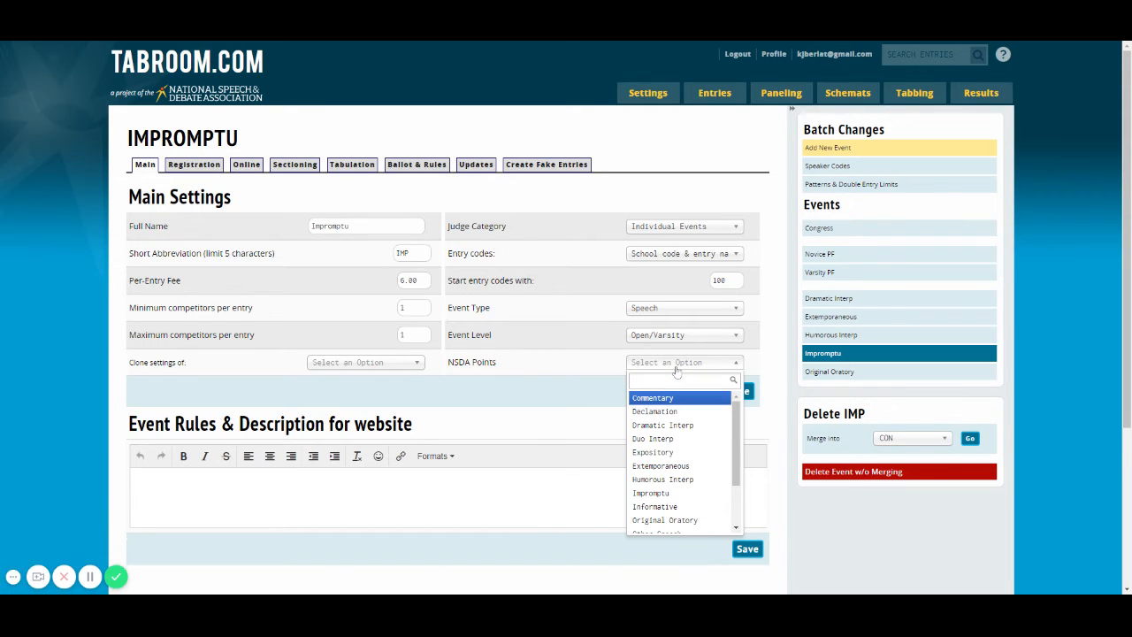
click(656, 493)
click(737, 391)
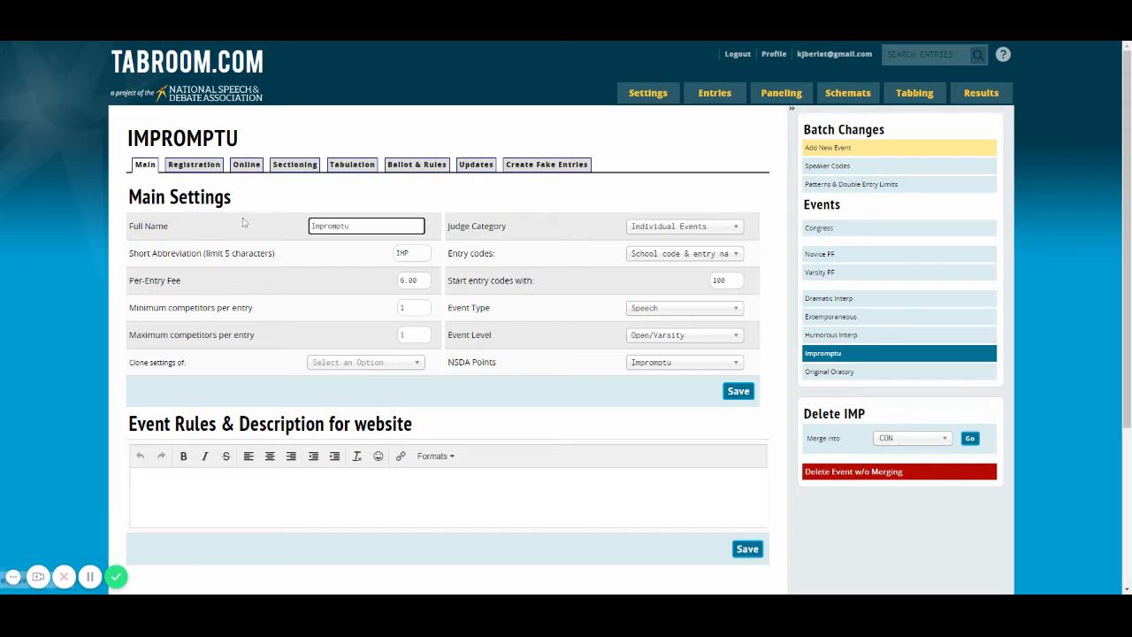
Set the Impromptu event's per-school cap to 6, review its other registration options, and save the registration settings
click(193, 168)
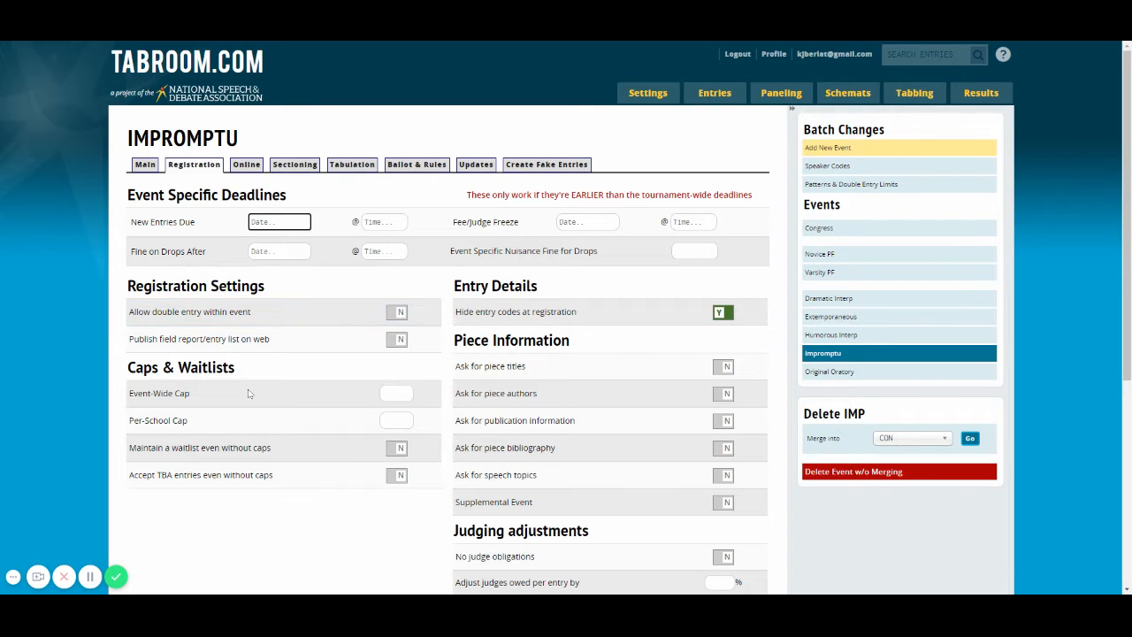
click(393, 420)
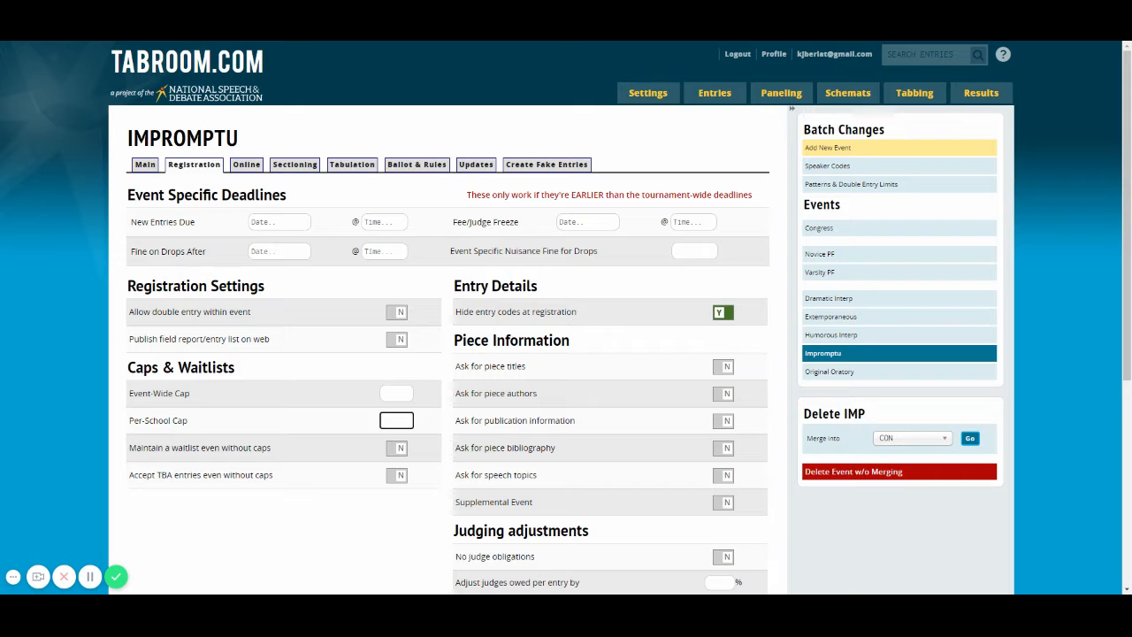
text(6)
click(442, 425)
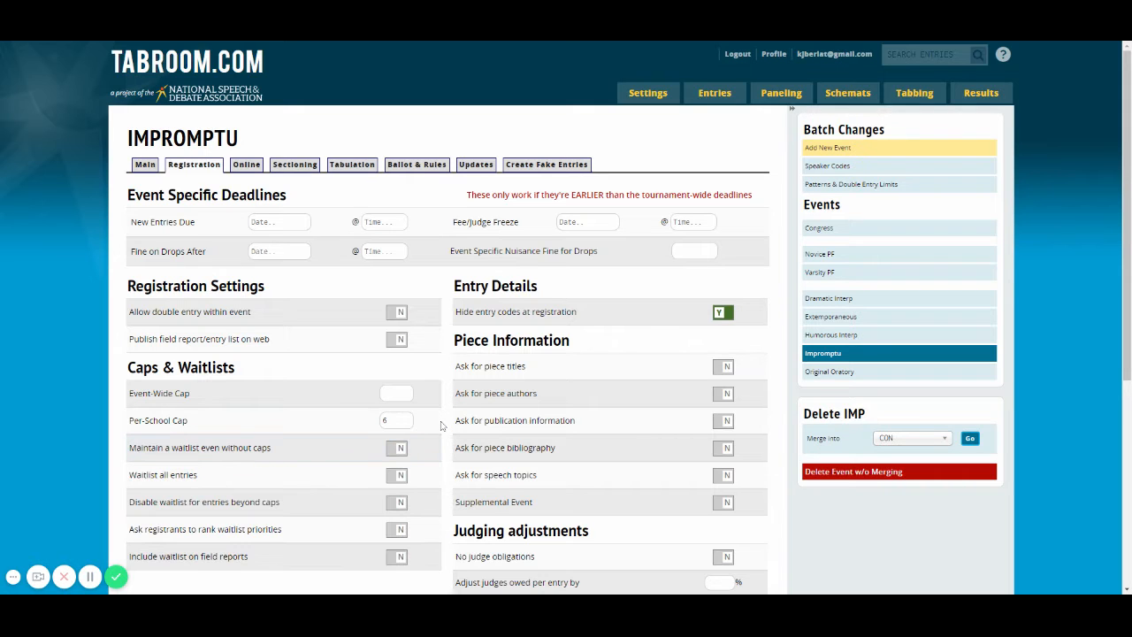
scroll(168, 510, down, 2)
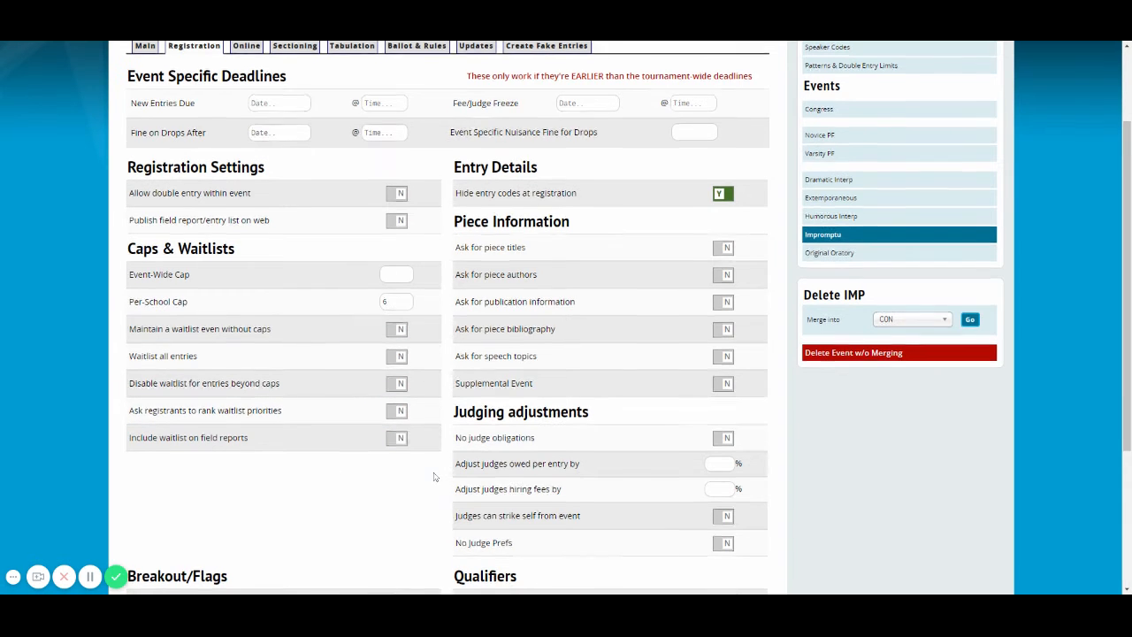
scroll(433, 477, down, 1)
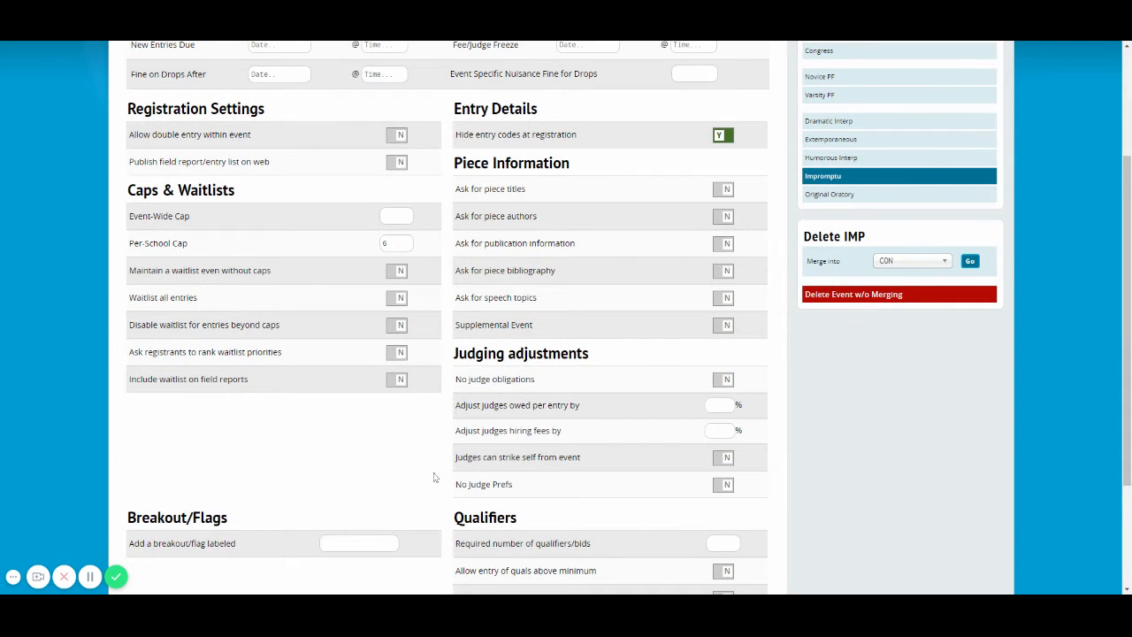
scroll(423, 476, up, 3)
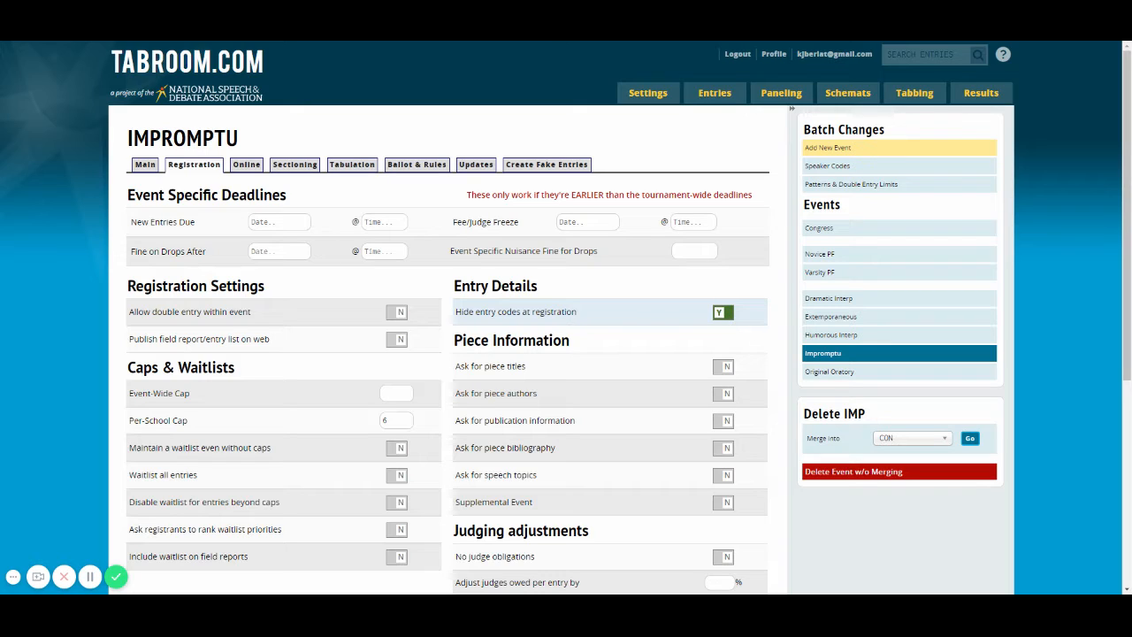
scroll(586, 352, down, 2)
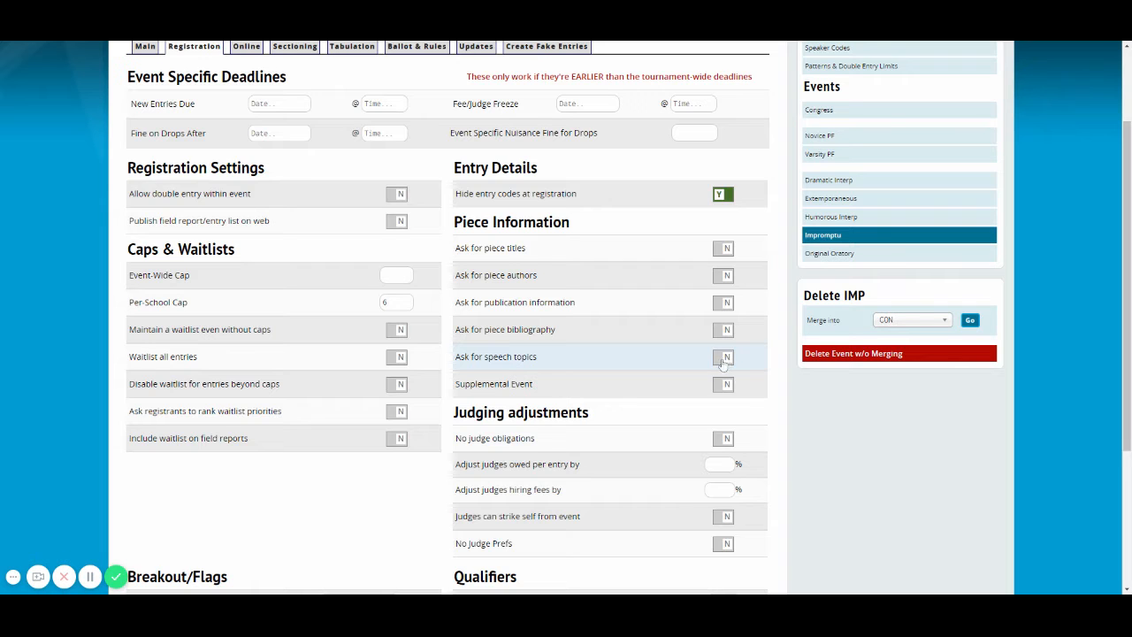
scroll(662, 347, down, 3)
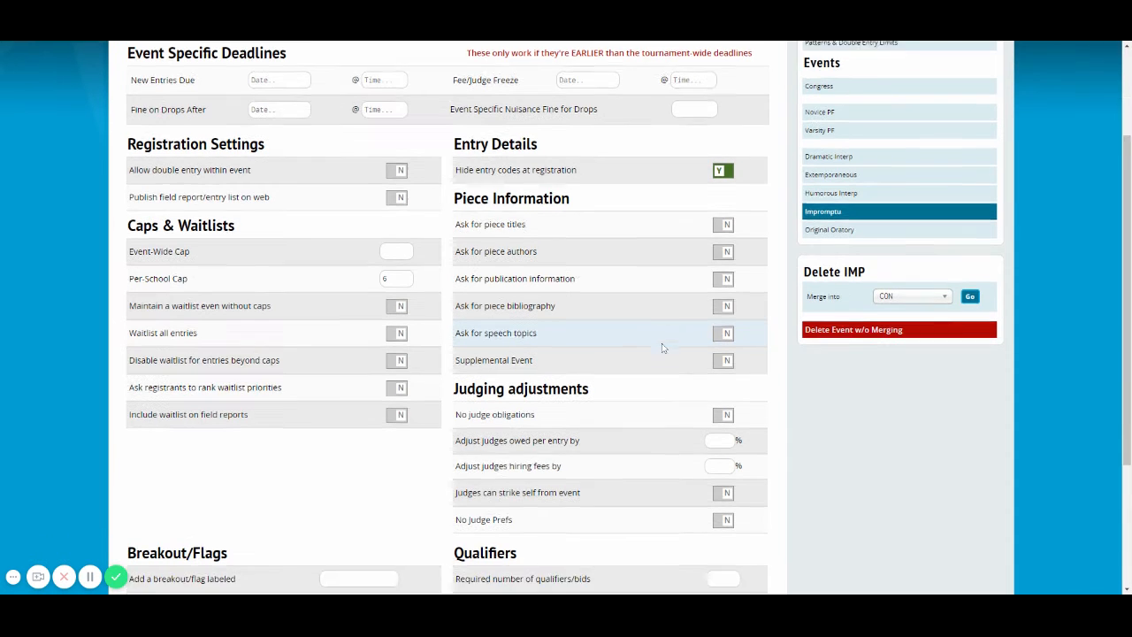
scroll(638, 347, down, 2)
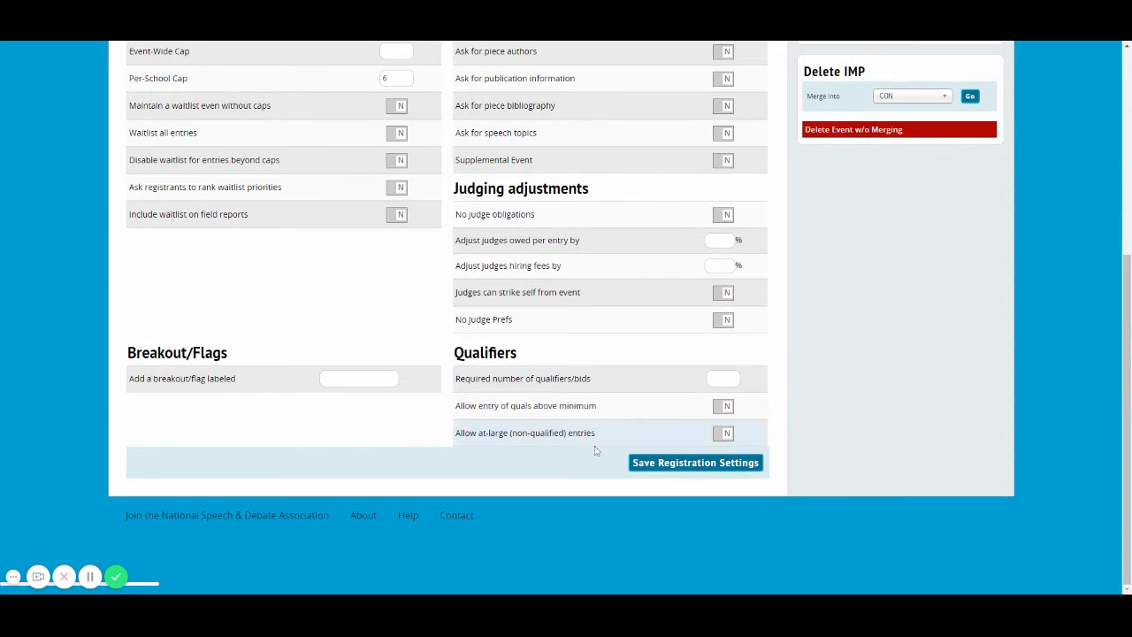
click(669, 467)
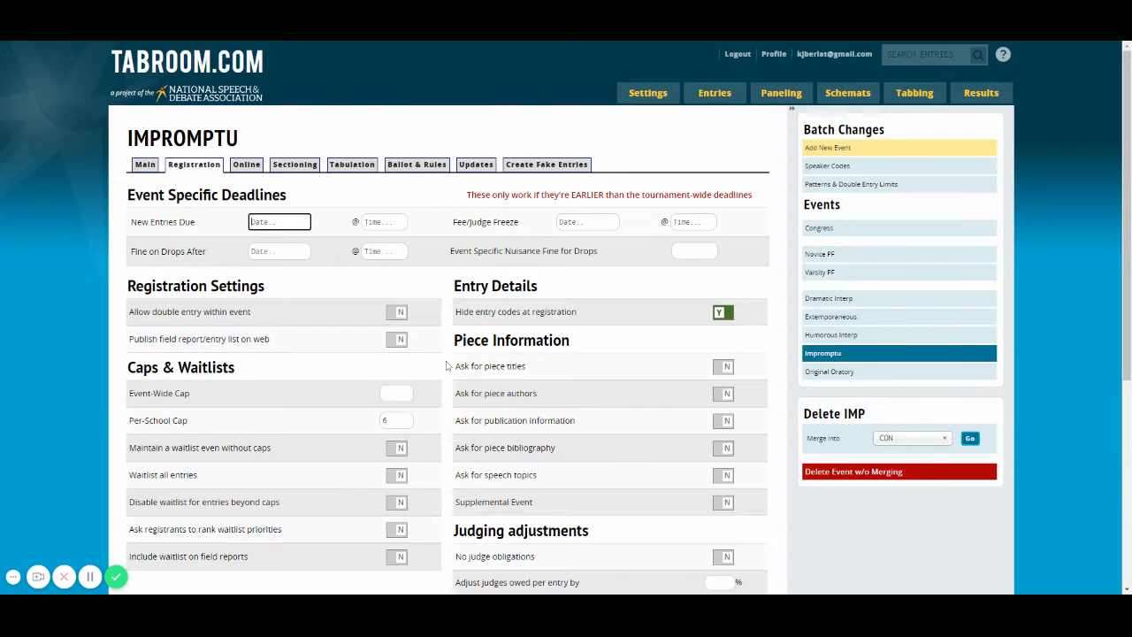
Check the Impromptu event's online options and save its sectioning settings with entries listed by Codes
click(246, 165)
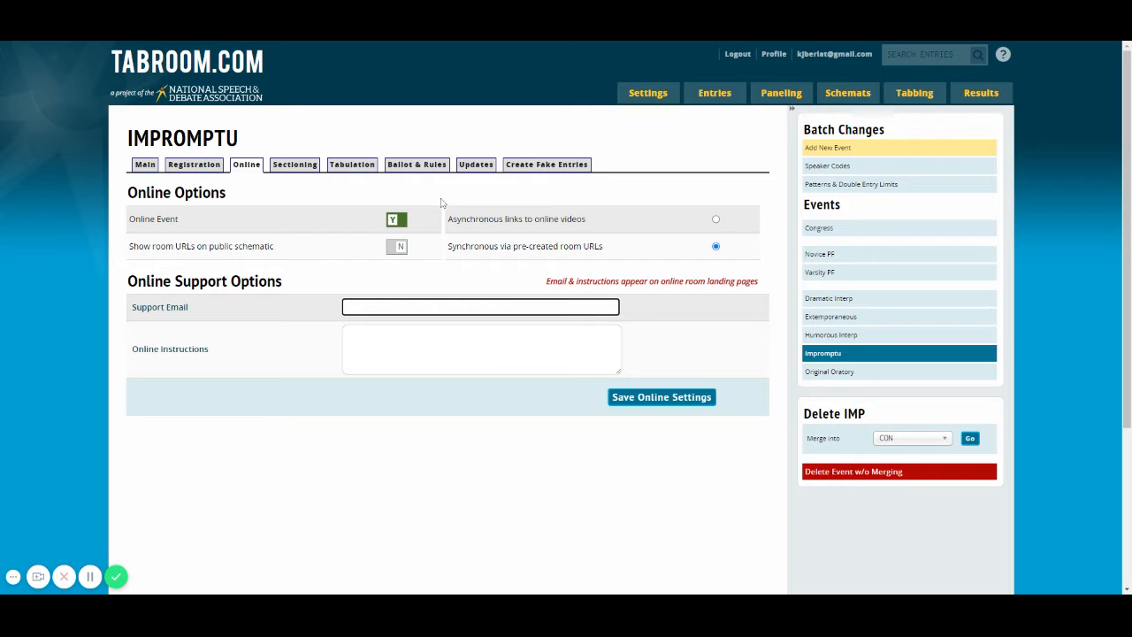
click(292, 167)
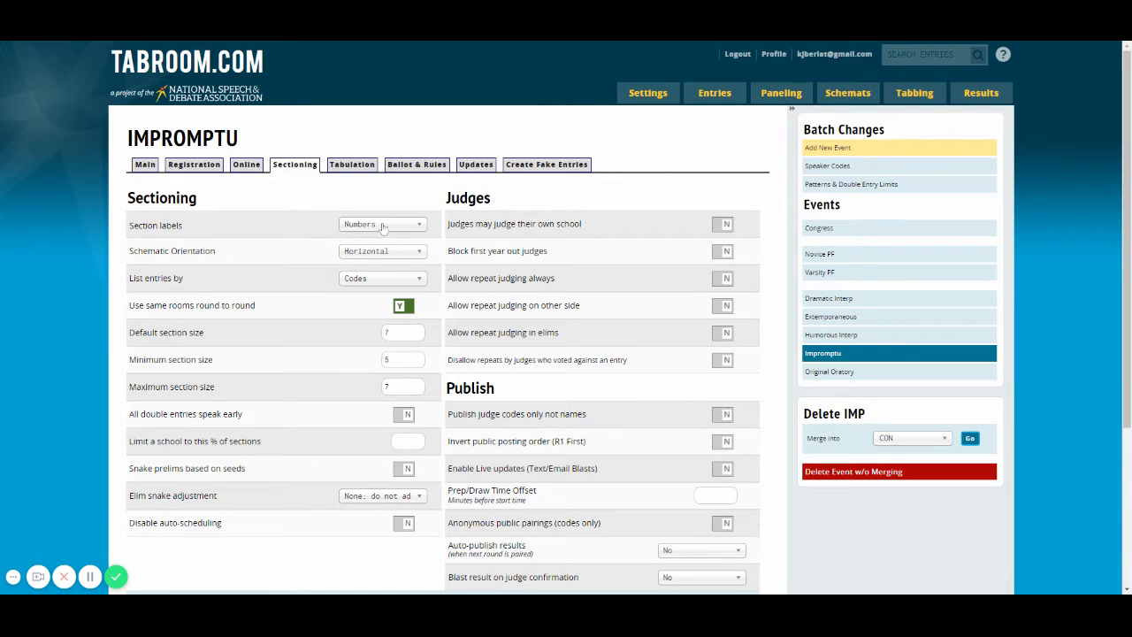
click(358, 278)
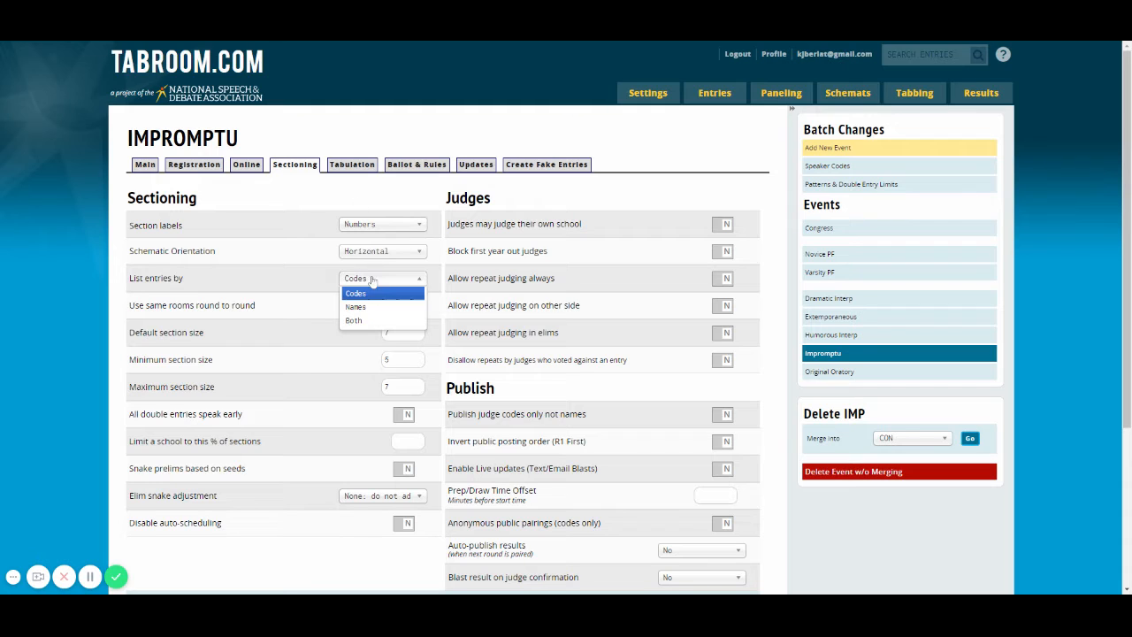
click(363, 307)
click(358, 279)
click(356, 292)
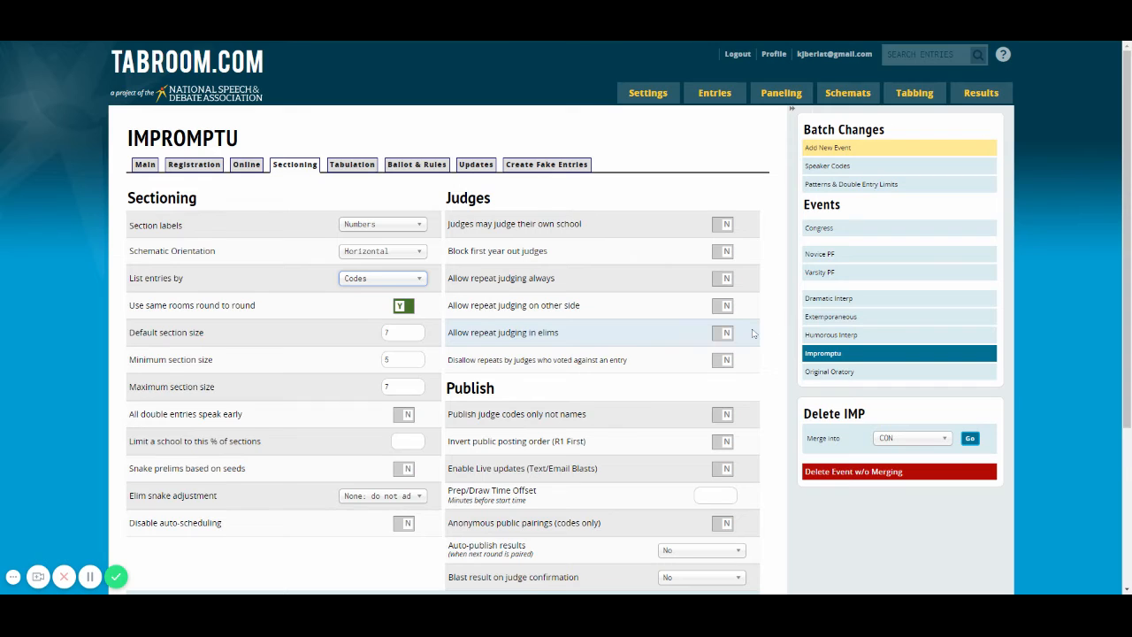
scroll(752, 333, down, 2)
scroll(753, 333, down, 2)
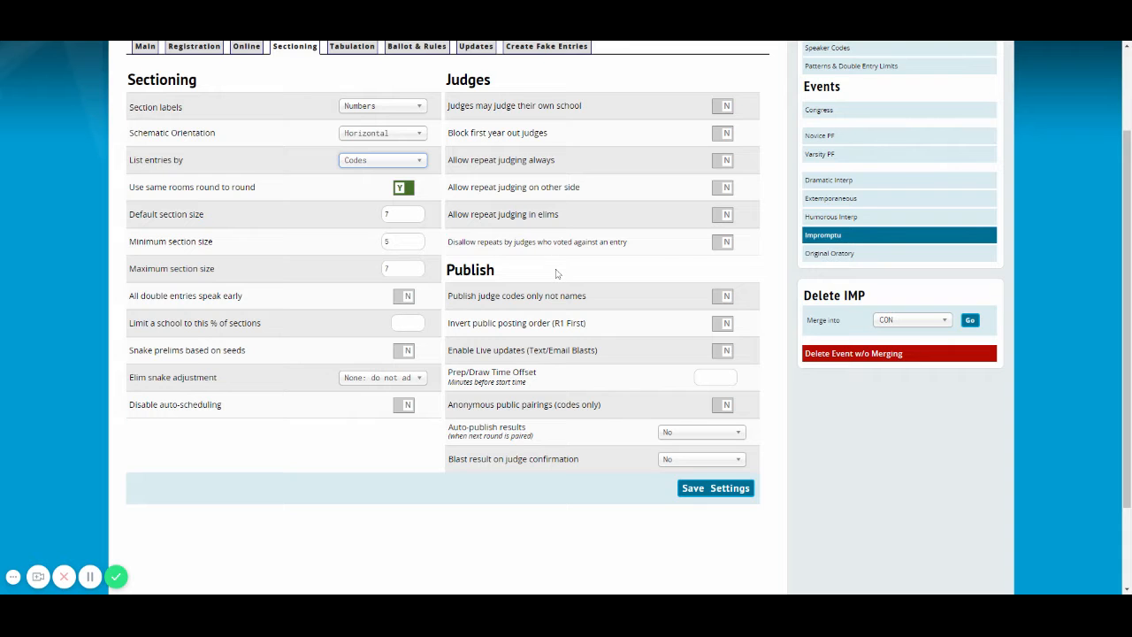
scroll(557, 274, up, 5)
scroll(489, 320, down, 8)
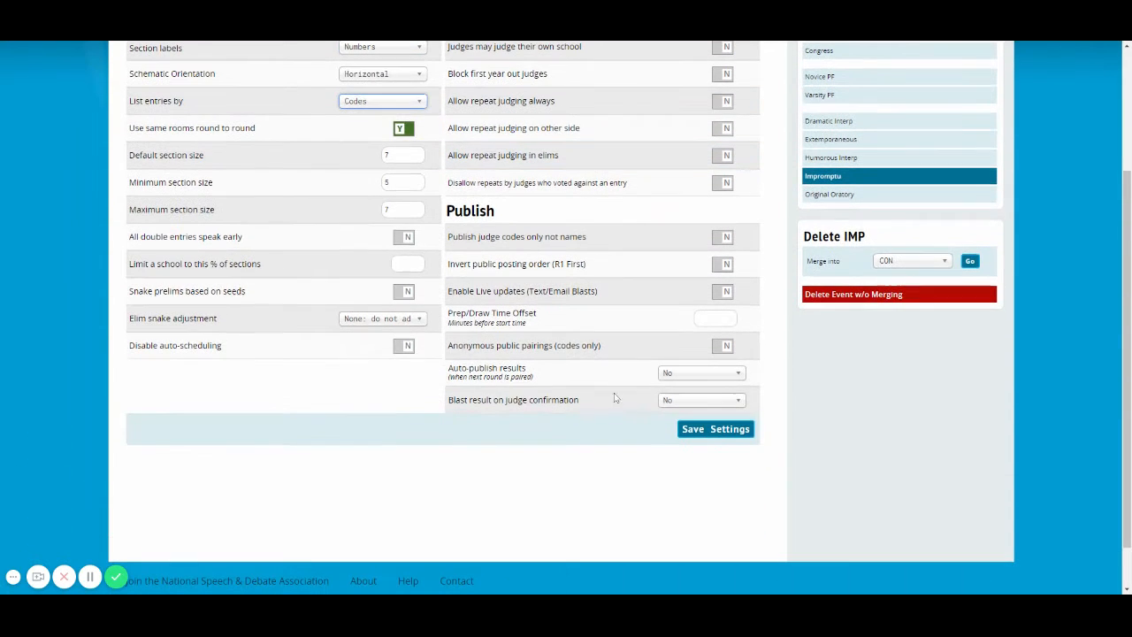
click(690, 427)
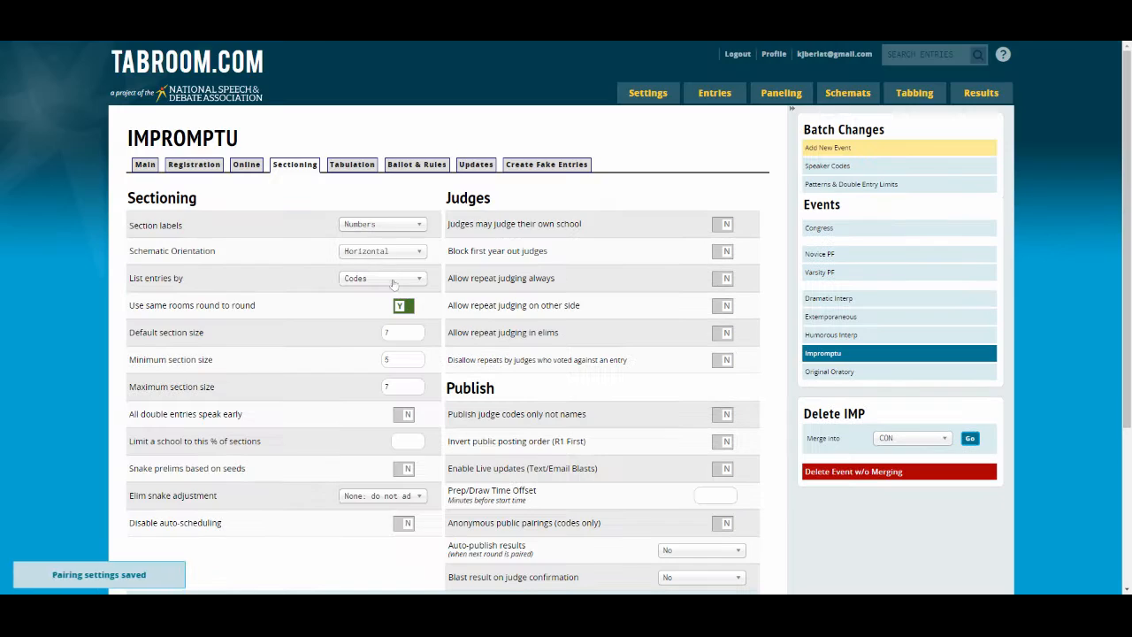
Review the Impromptu event's tabulation and online ballot options and save the tabbing settings
click(351, 163)
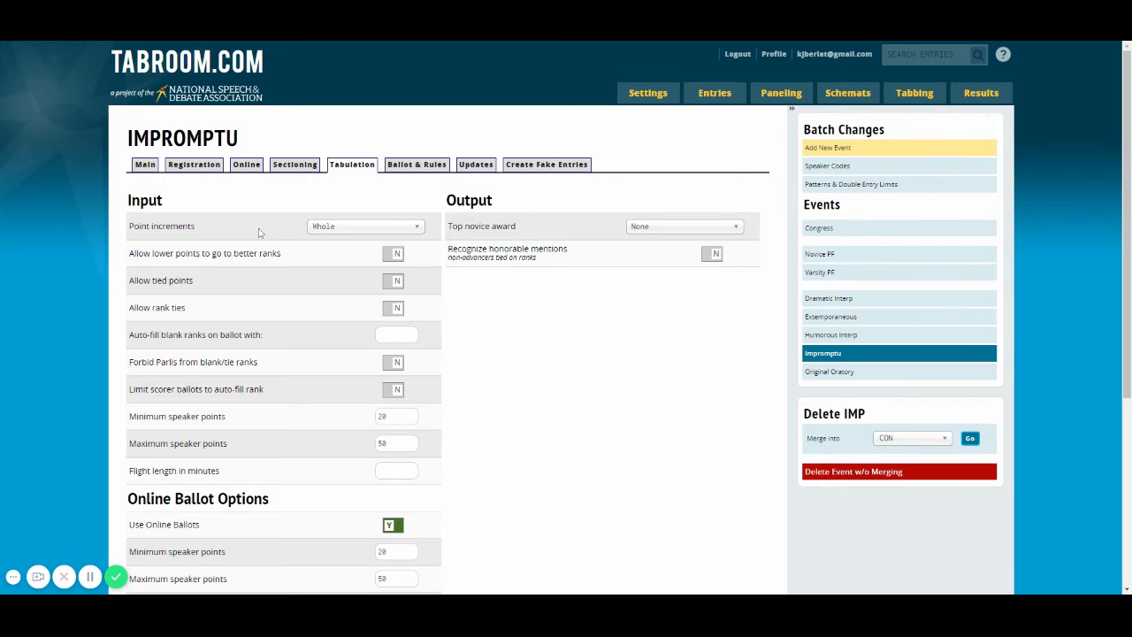
scroll(262, 234, down, 1)
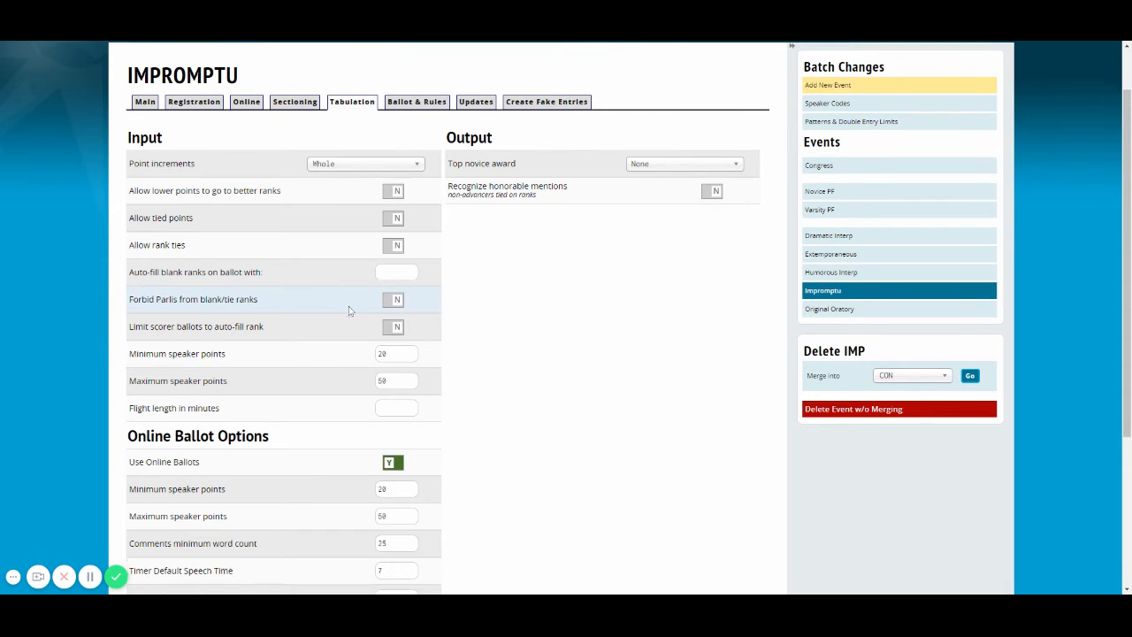
scroll(352, 301, down, 2)
scroll(434, 283, down, 2)
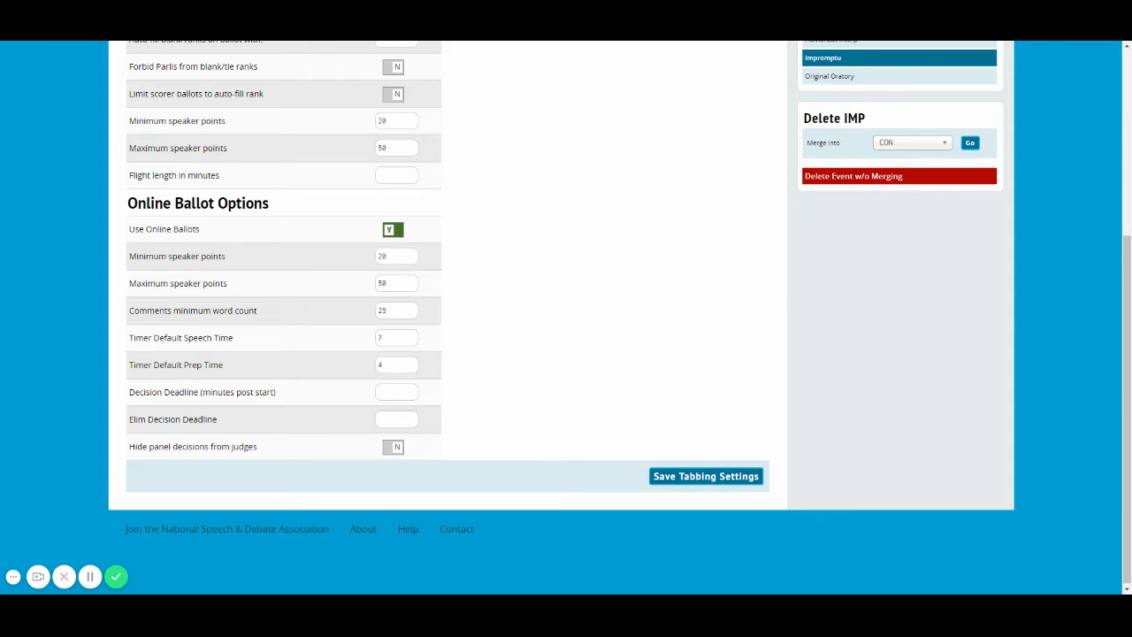
click(679, 476)
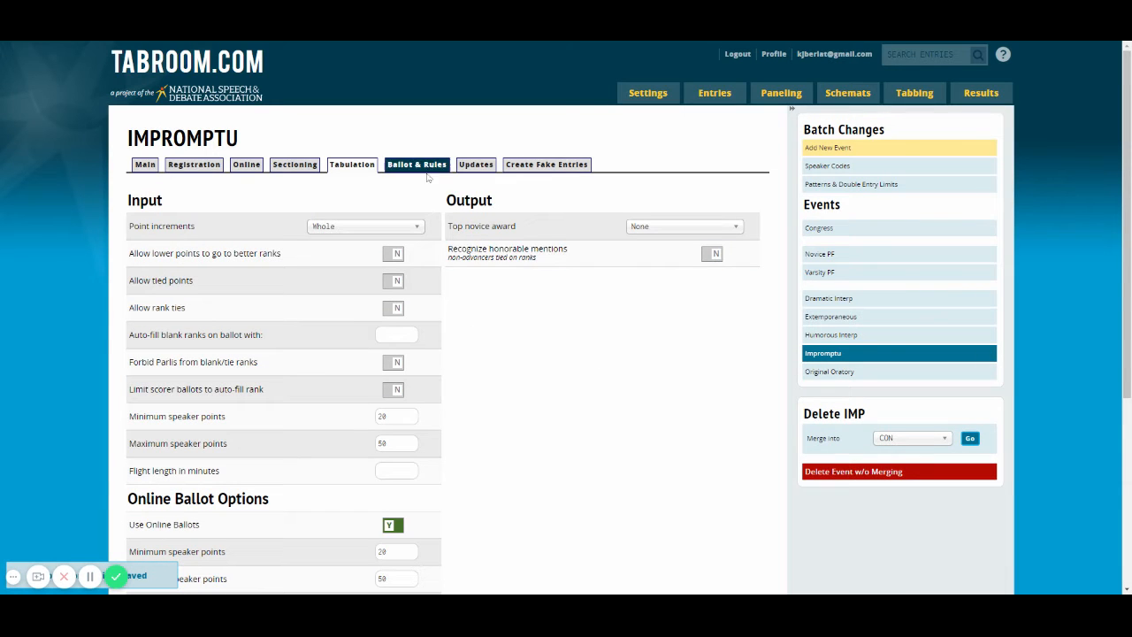
Review the Impromptu event's ballot text and rules fields and save the messages
click(425, 165)
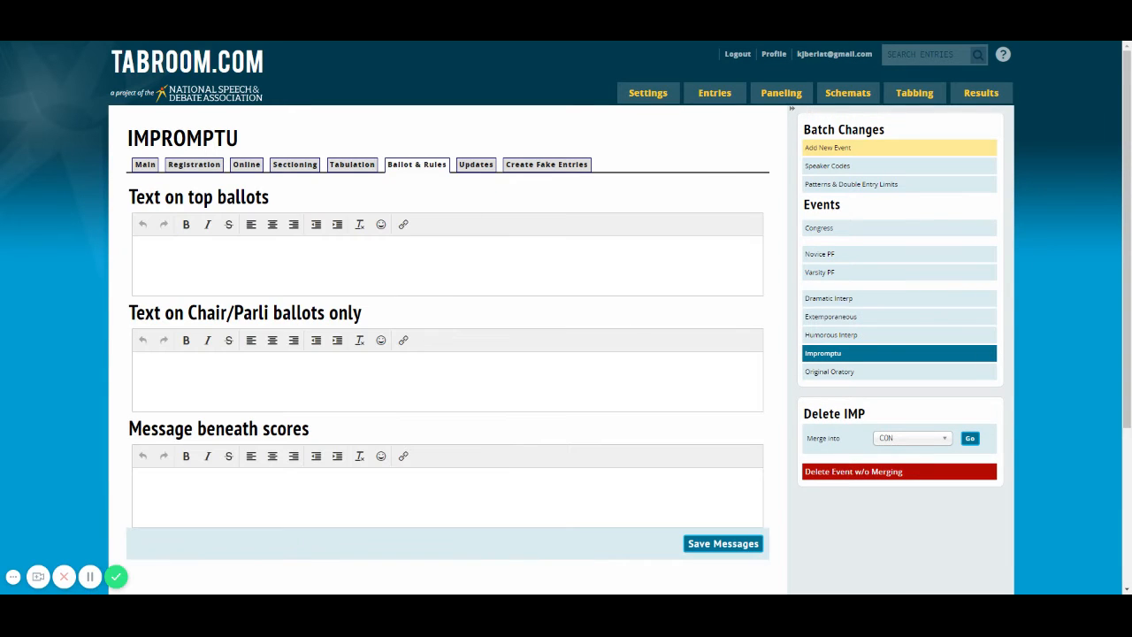
scroll(596, 245, down, 1)
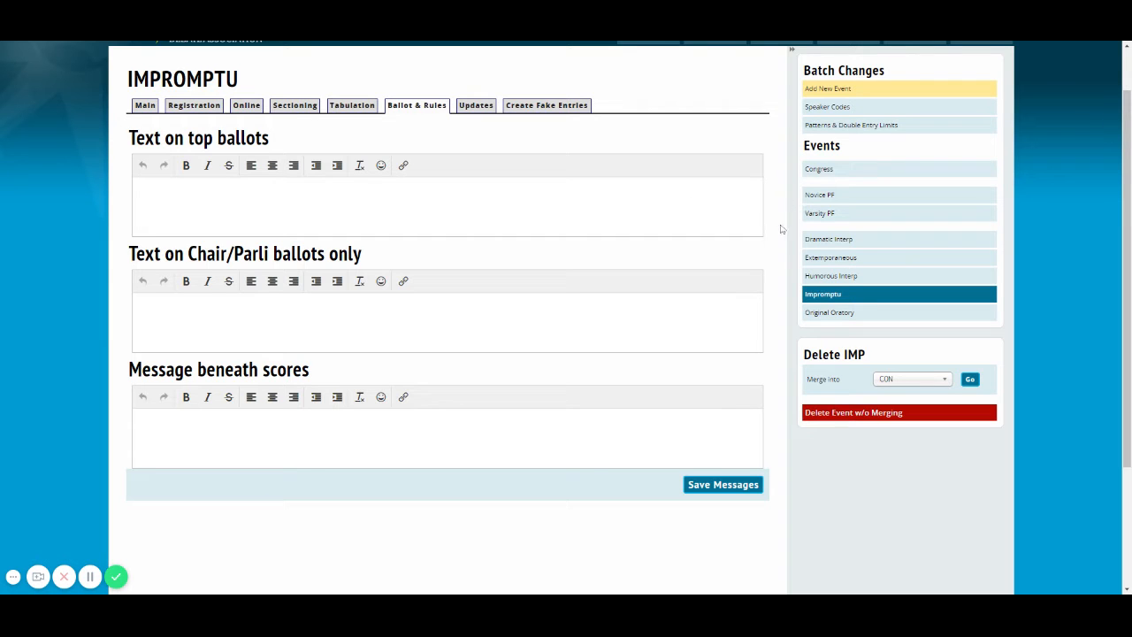
click(723, 484)
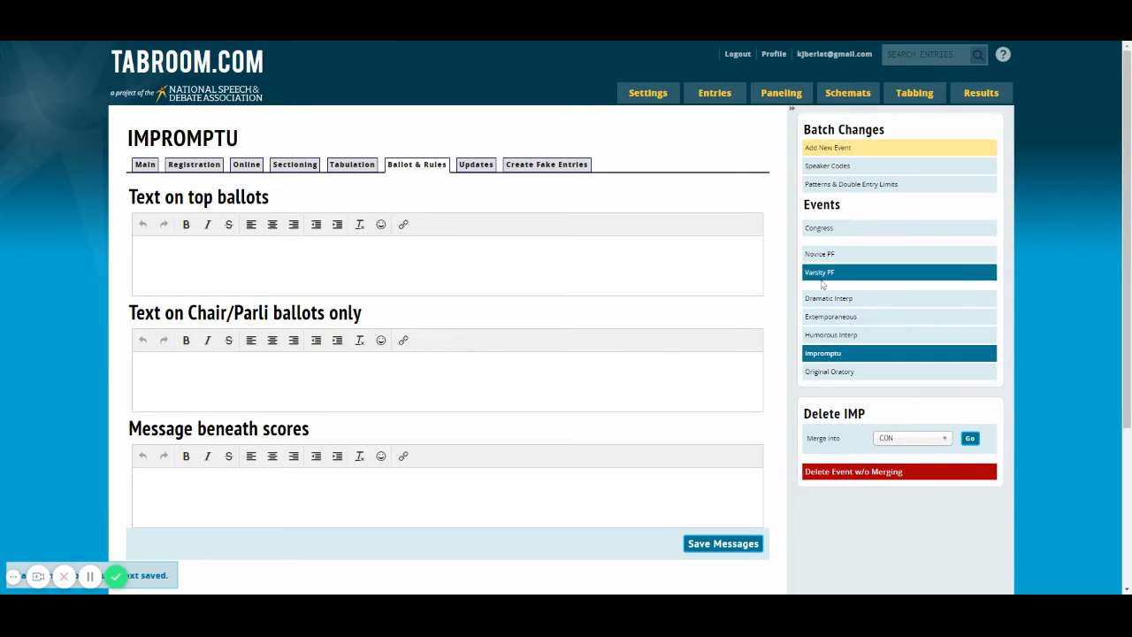
Review the Novice PF event's main settings, set its per-school cap to 6, and save the registration settings
click(820, 255)
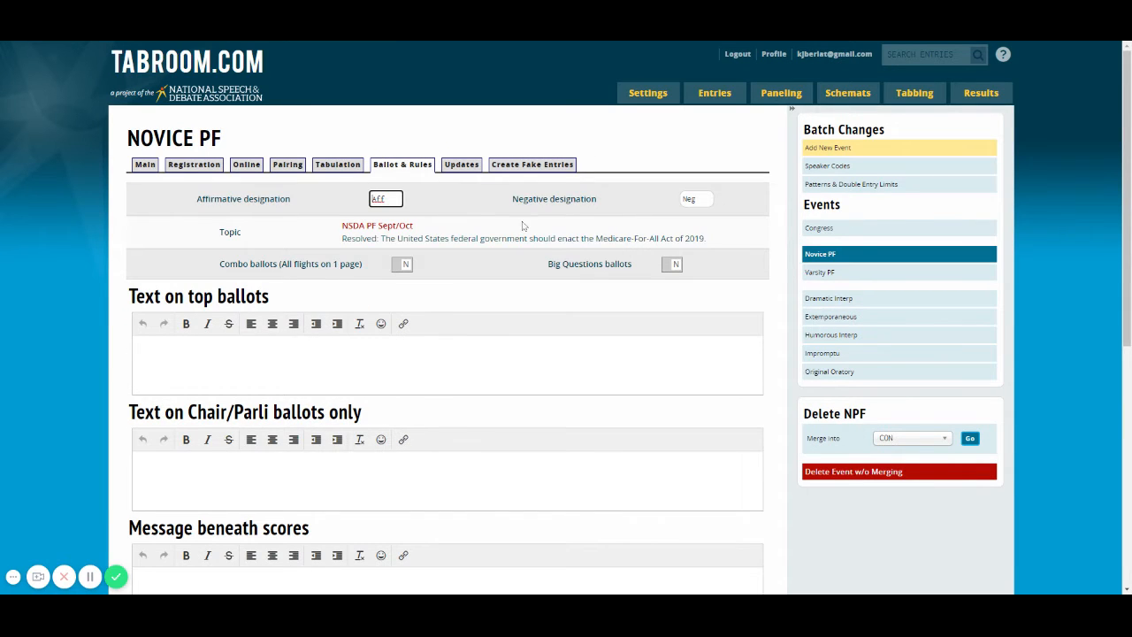
click(149, 166)
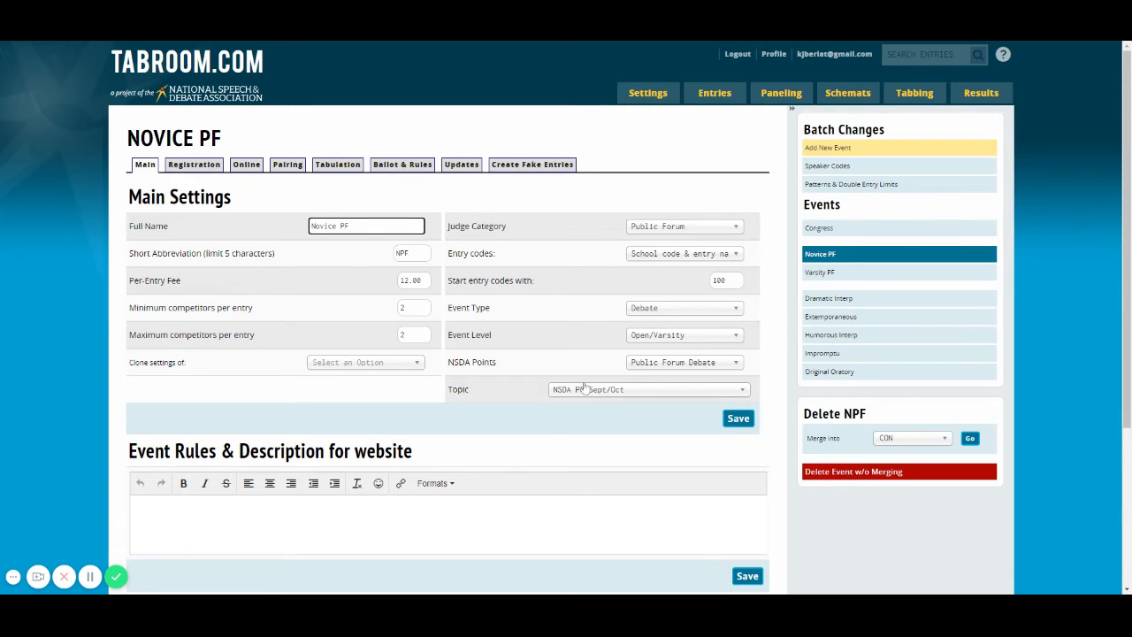
click(212, 171)
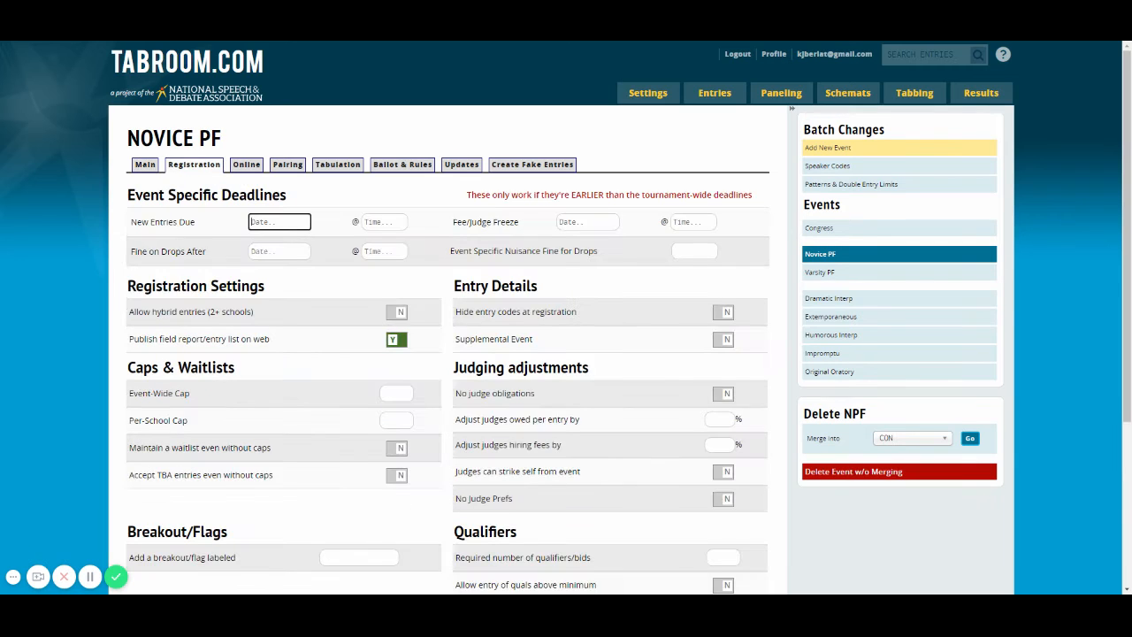
scroll(457, 271, down, 2)
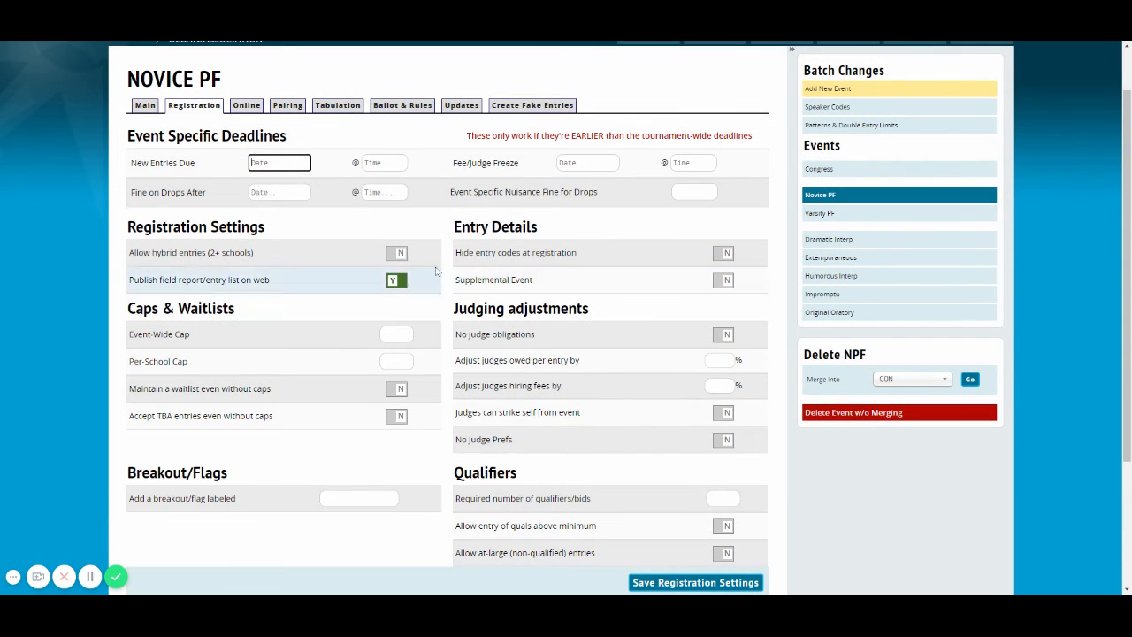
scroll(434, 270, down, 1)
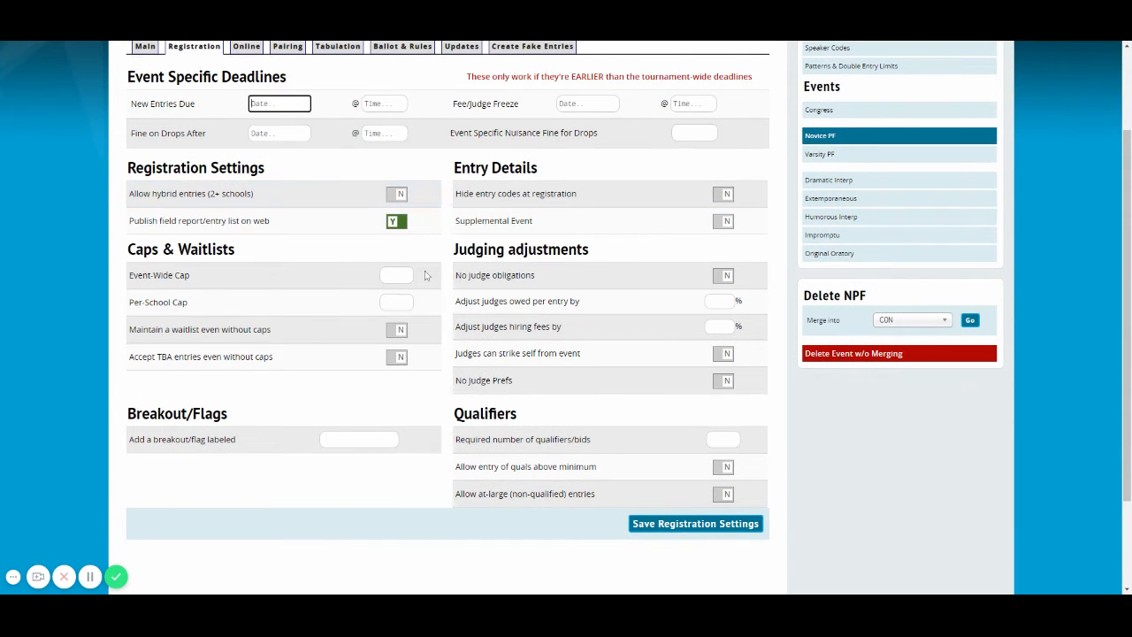
click(393, 302)
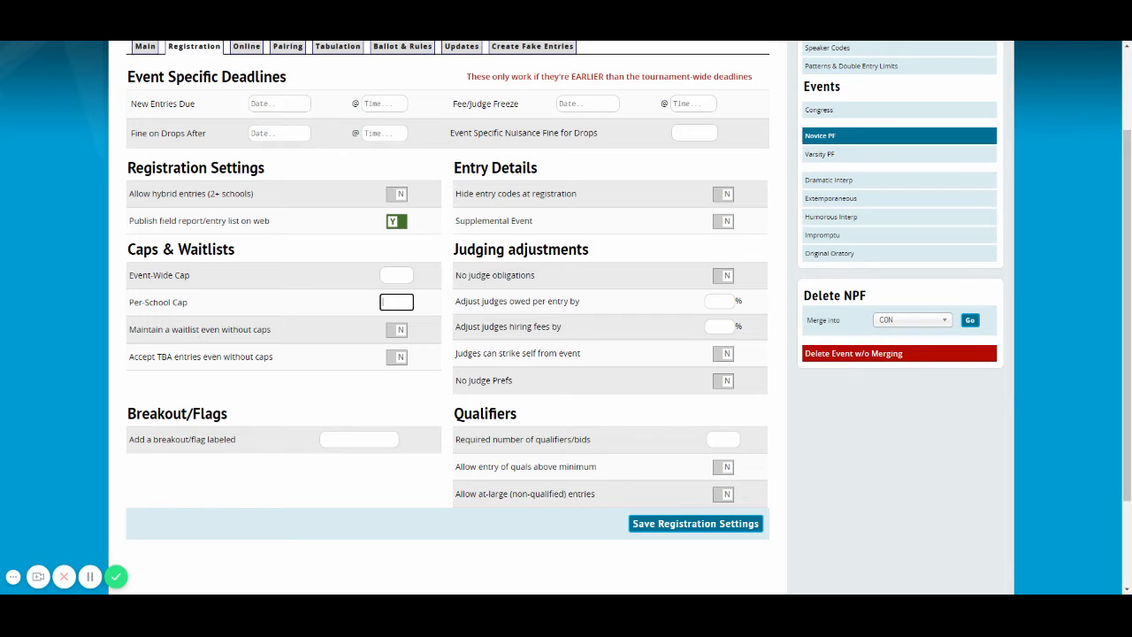
text(6)
click(667, 531)
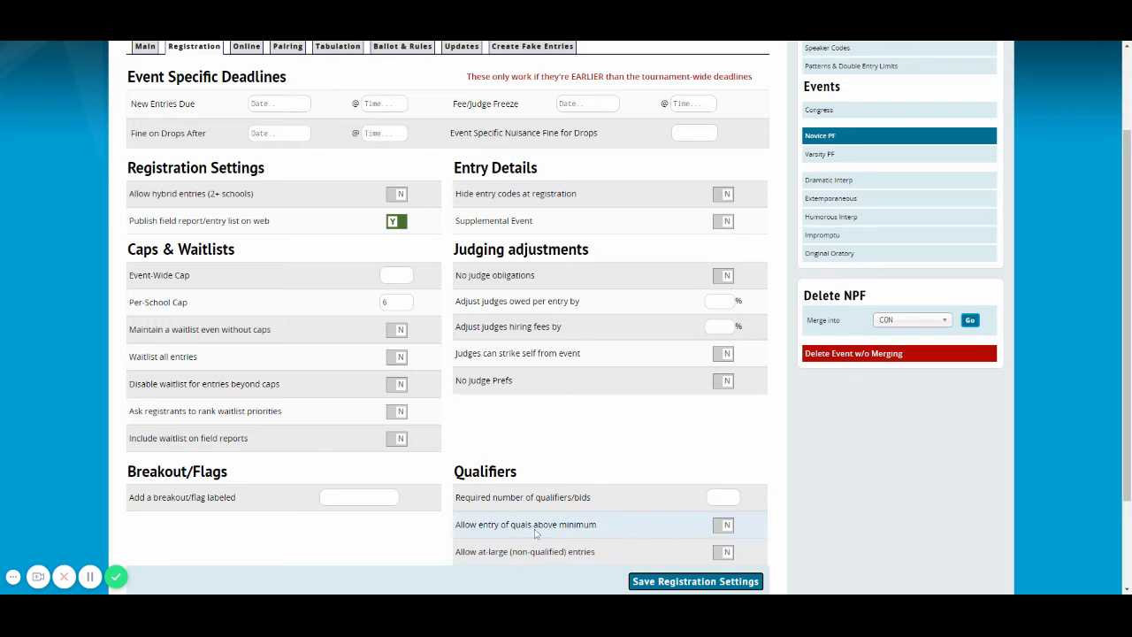
click(691, 584)
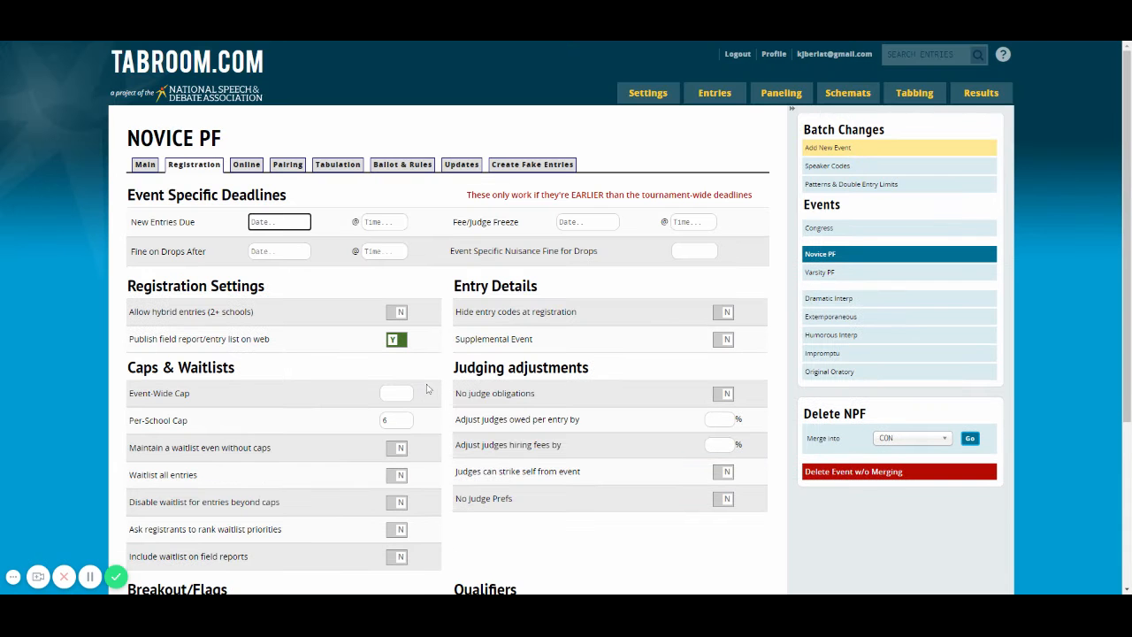
scroll(460, 310, down, 2)
scroll(462, 313, down, 1)
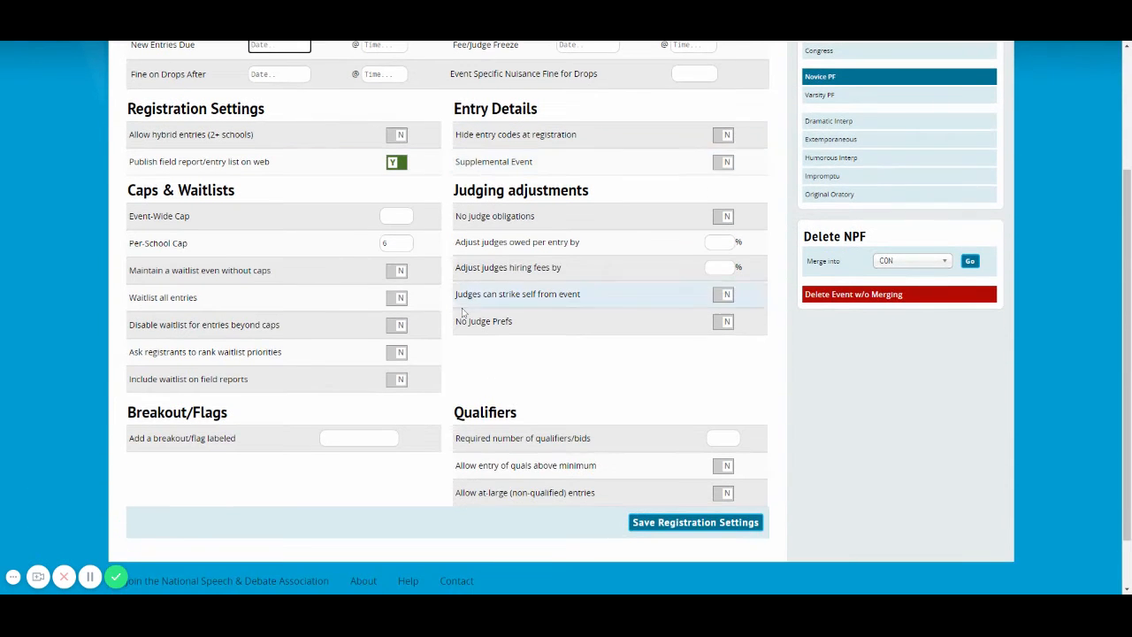
scroll(461, 314, up, 3)
Review the Novice PF event's online and pairing options, including the available choices for preset seeding and powering method
click(246, 165)
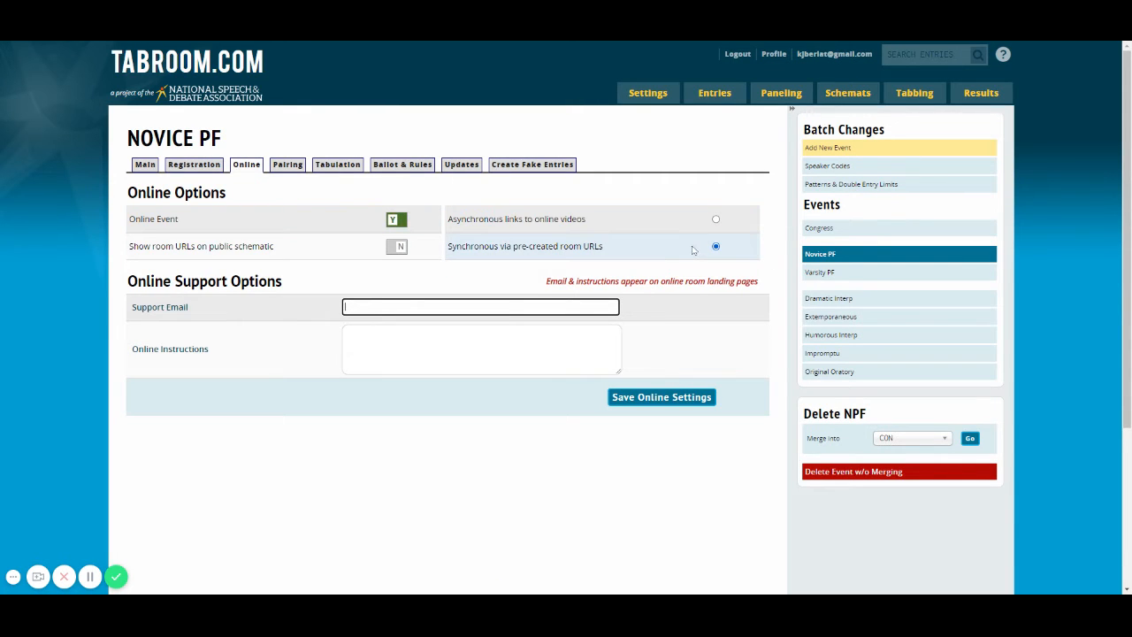
click(284, 167)
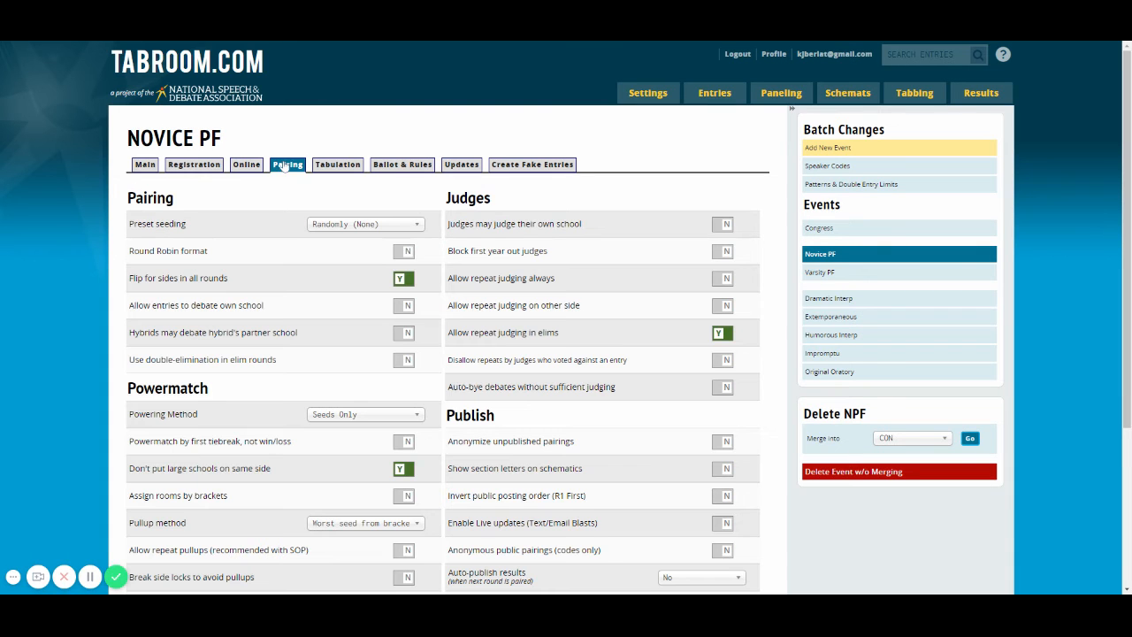
scroll(441, 206, down, 2)
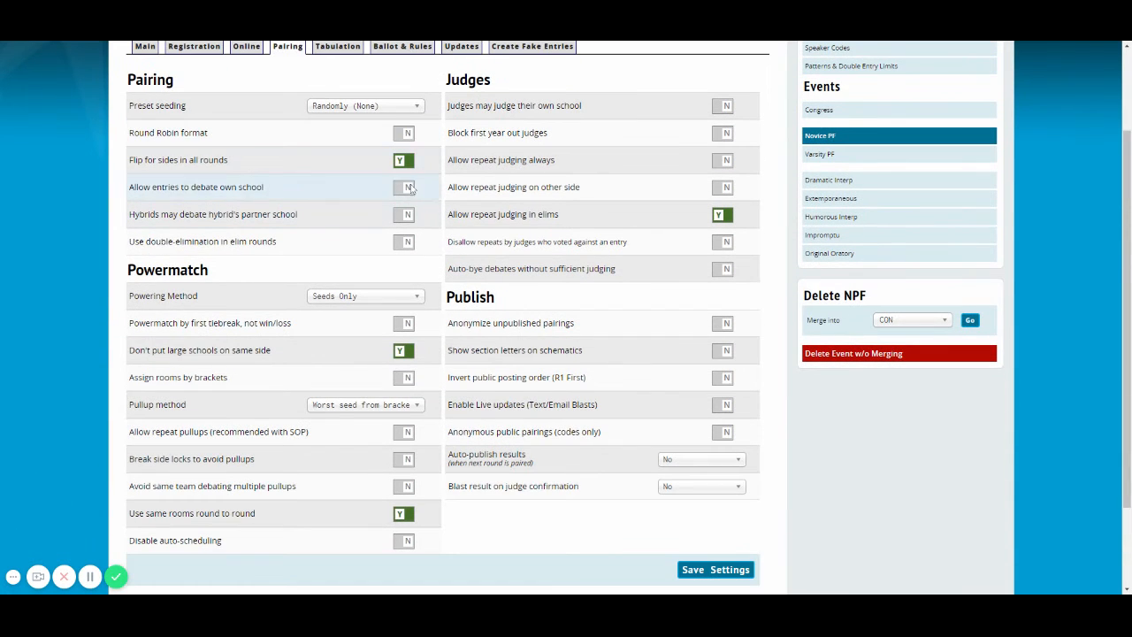
click(372, 110)
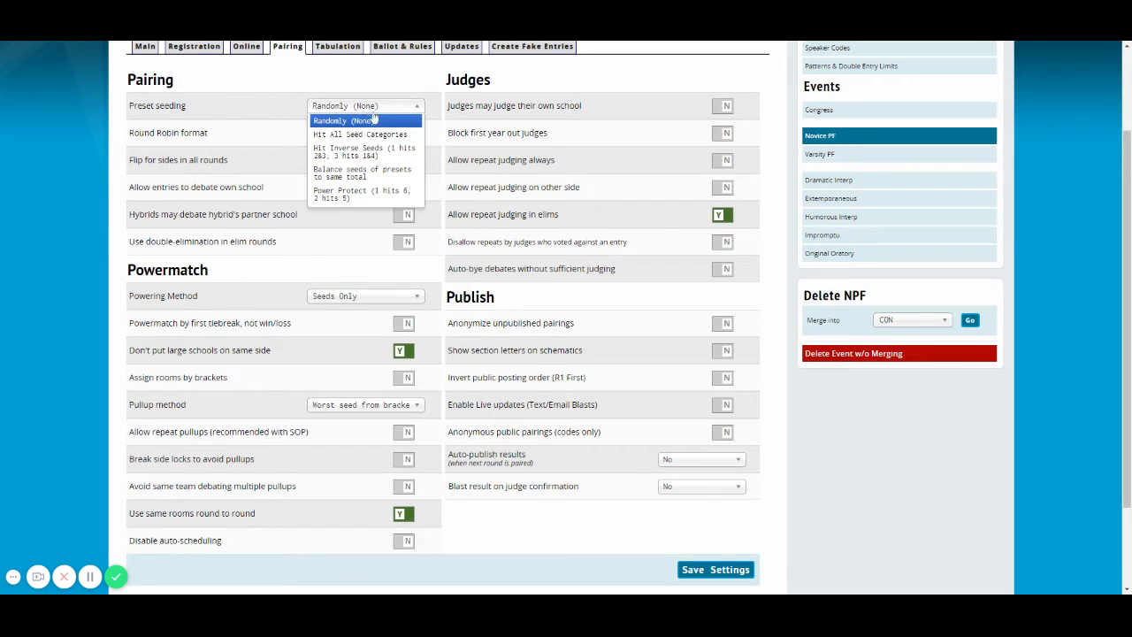
click(373, 120)
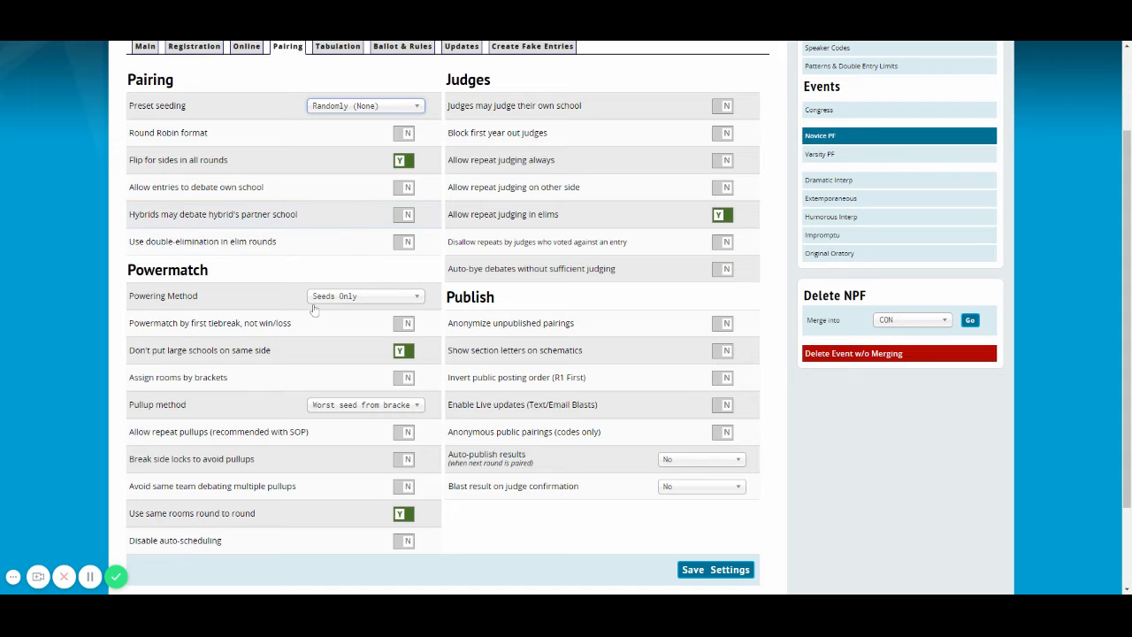
click(365, 296)
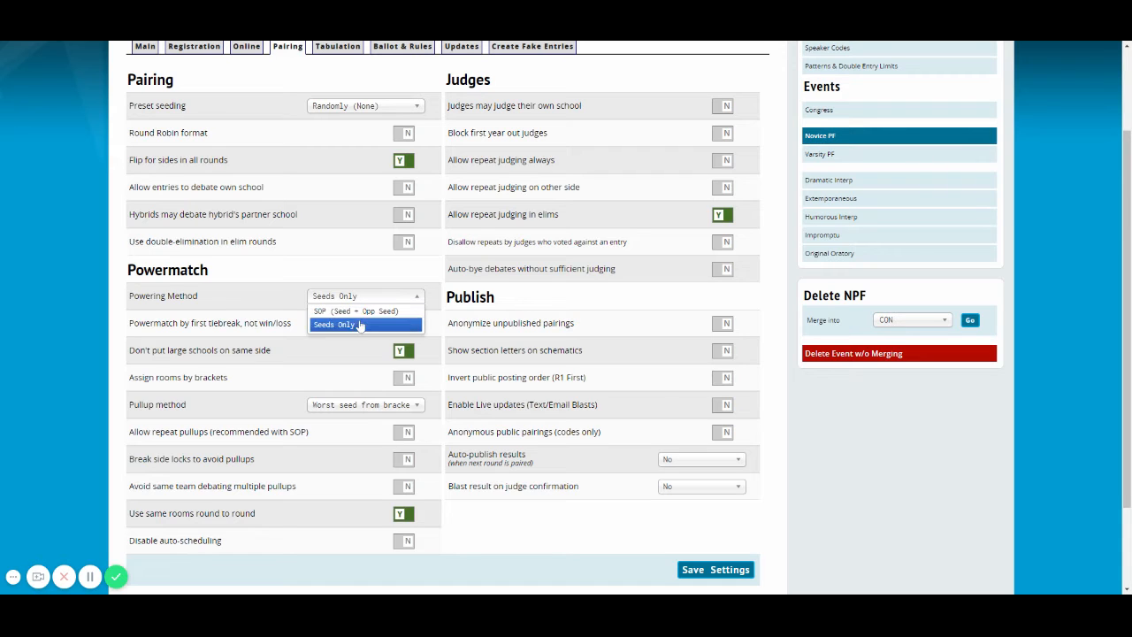
click(353, 324)
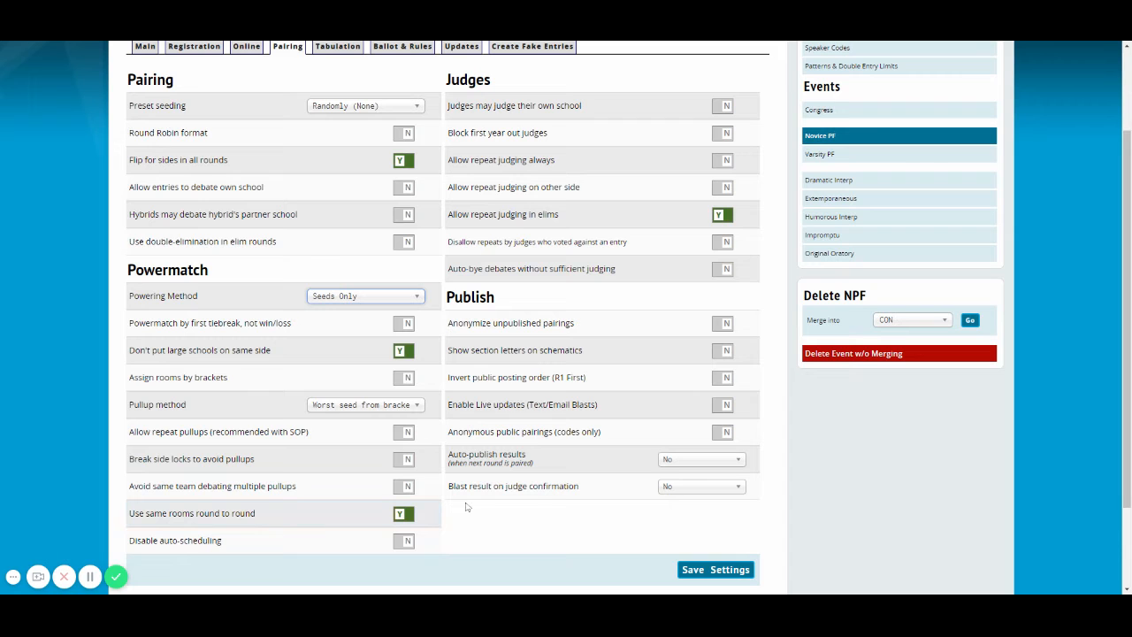
scroll(533, 505, up, 1)
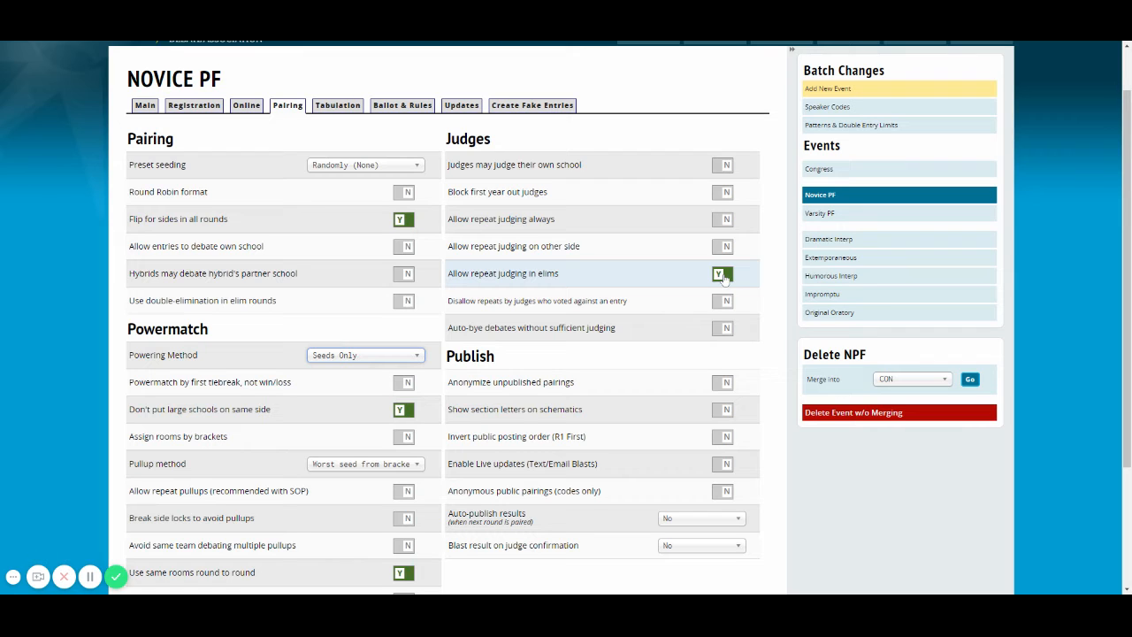
Examine the Novice PF event's tabulation settings, covering point input, output, online ballot and coinflip options
click(337, 107)
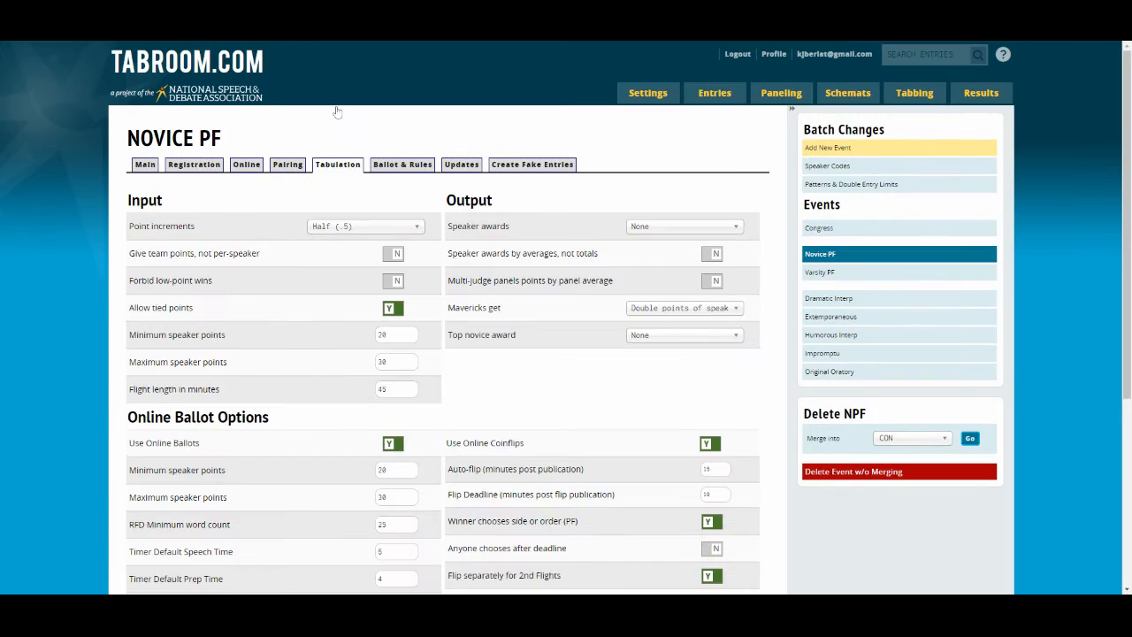
scroll(447, 221, down, 3)
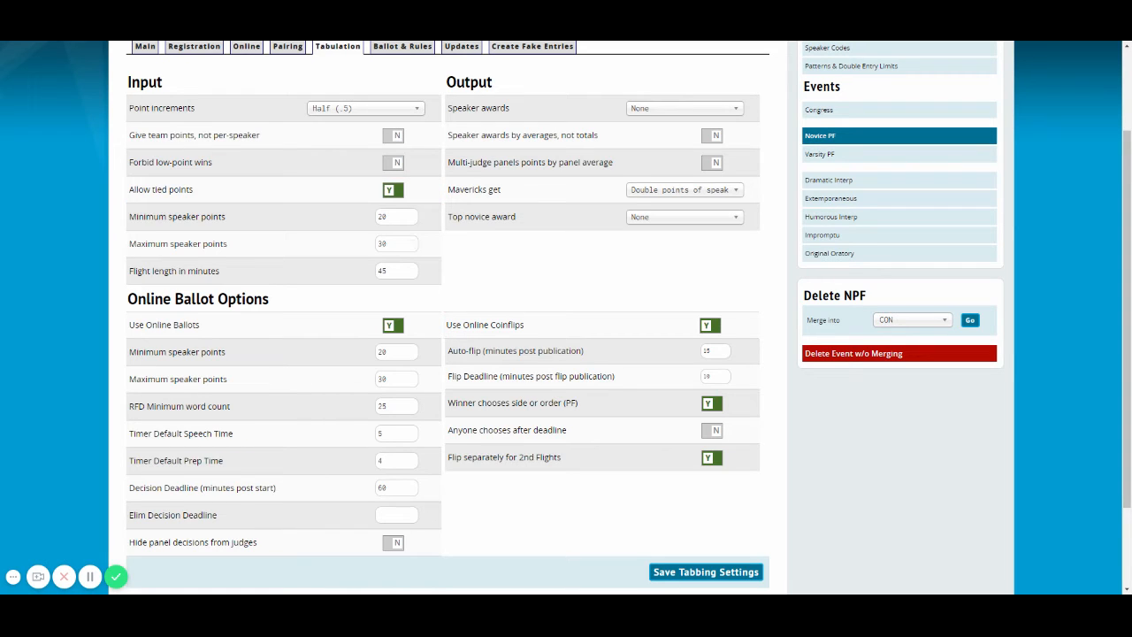
scroll(328, 264, down, 2)
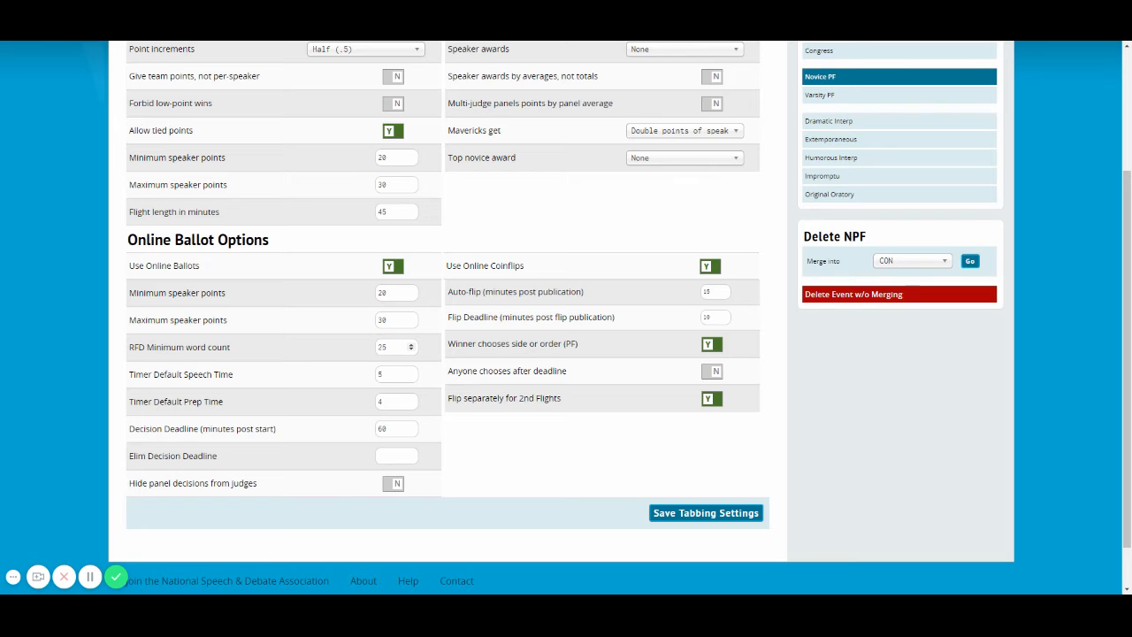
scroll(608, 261, up, 1)
scroll(608, 261, up, 1)
scroll(530, 270, down, 2)
scroll(756, 400, up, 3)
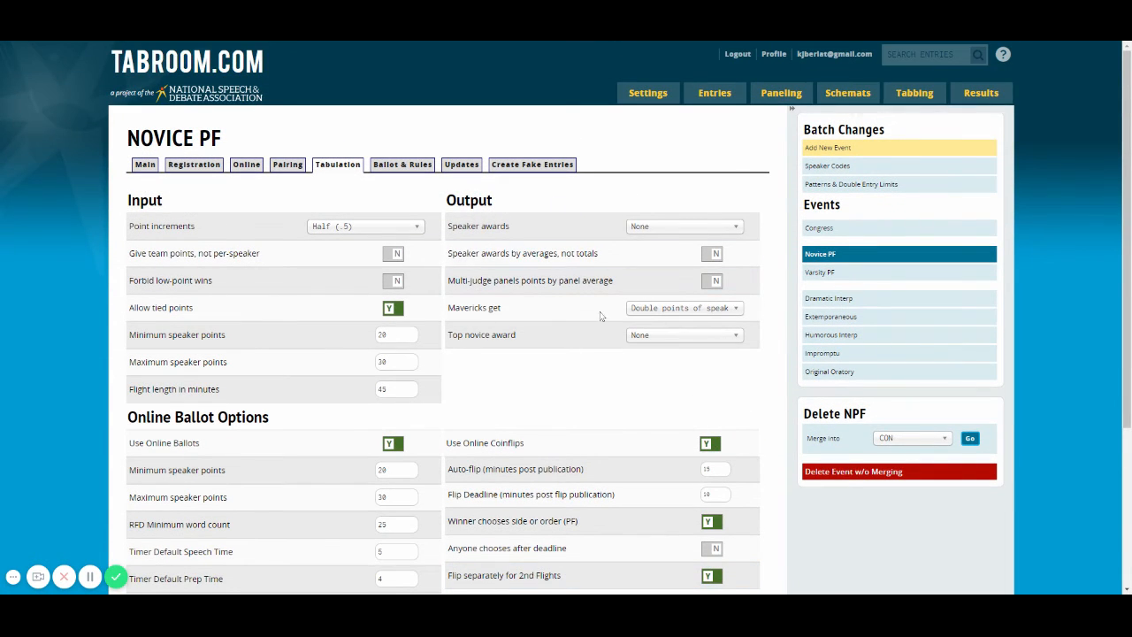
Set the Novice PF event's affirmative designation to Pro and negative designation to Con, and save the ballot messages
click(409, 167)
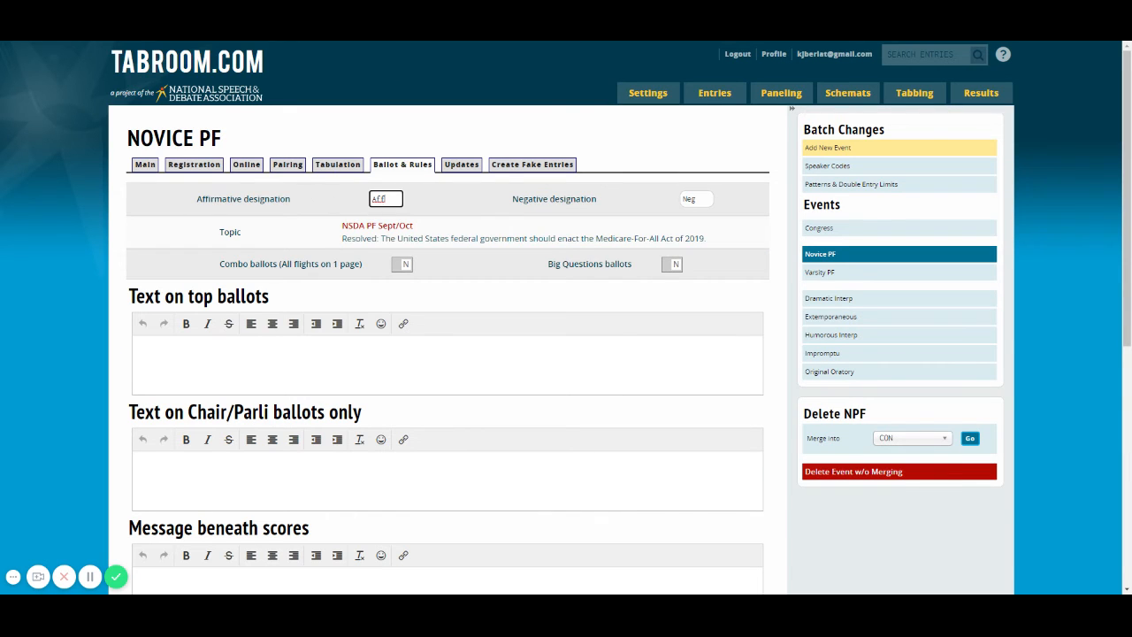
double_click(380, 198)
text(Pro)
key(Tab)
text(C)
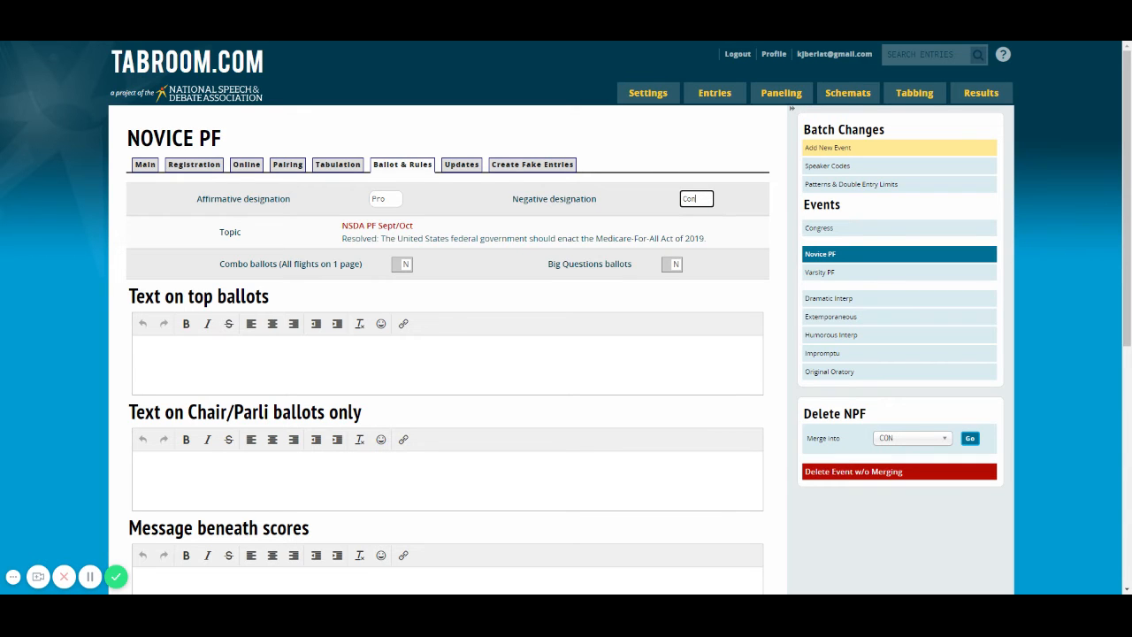
scroll(760, 323, down, 5)
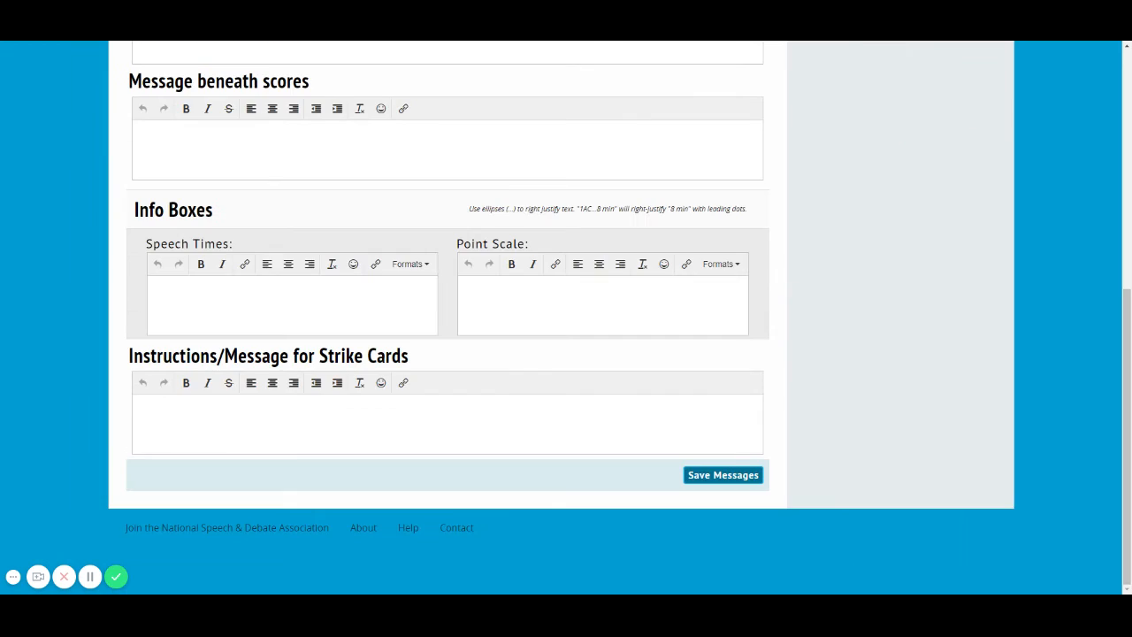
click(732, 476)
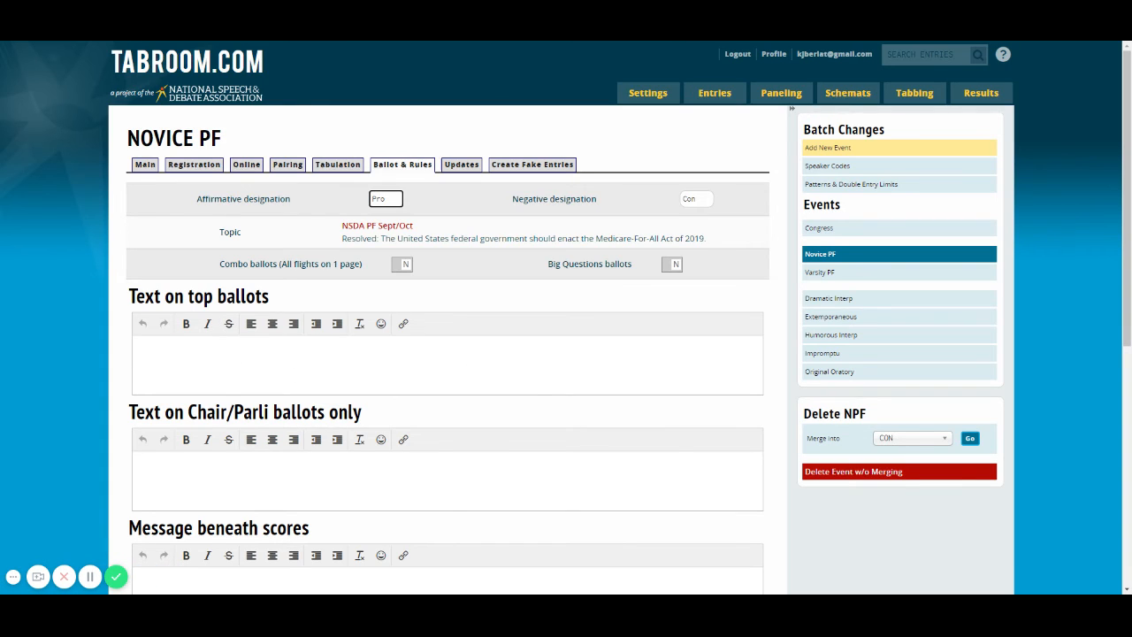
Compare the main settings of the Congress, Impromptu and Varsity PF events
click(806, 229)
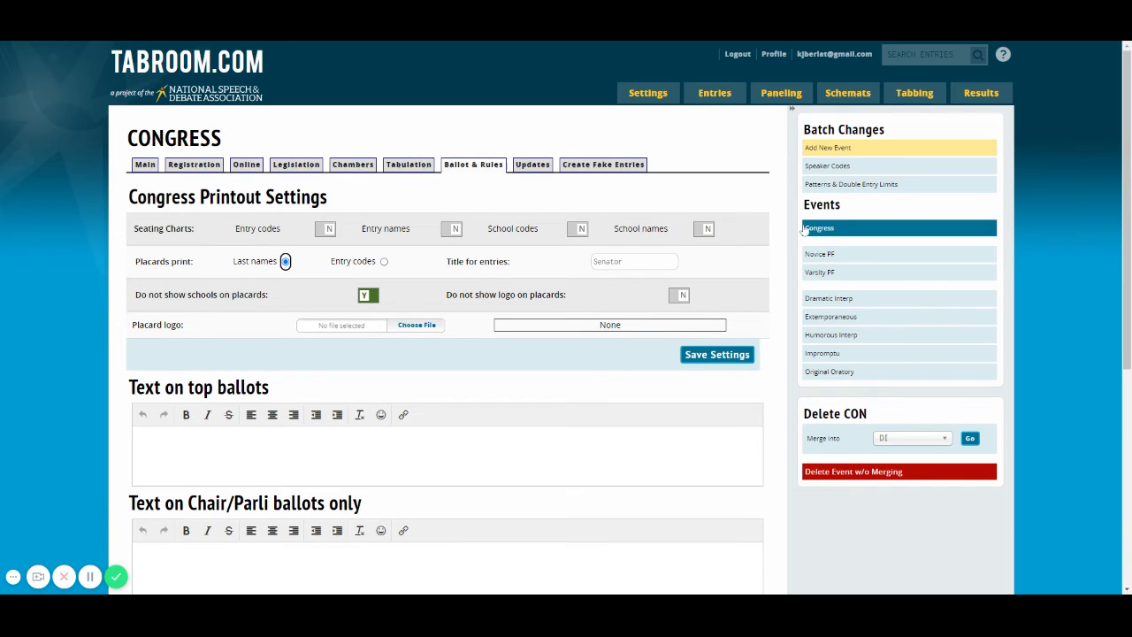
click(143, 165)
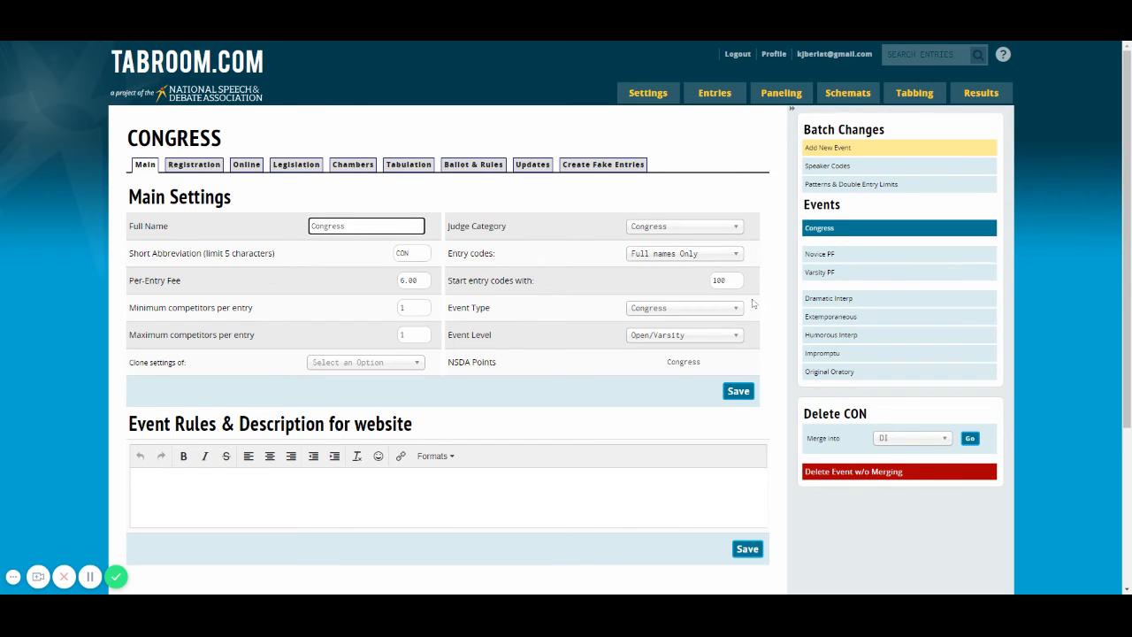
click(815, 353)
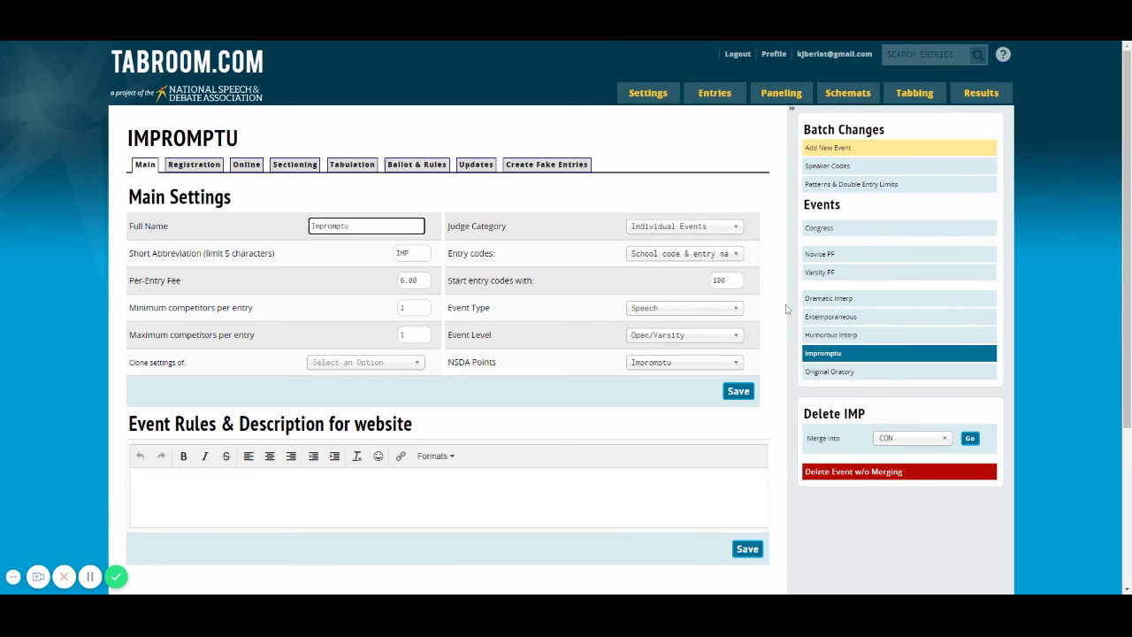
click(818, 272)
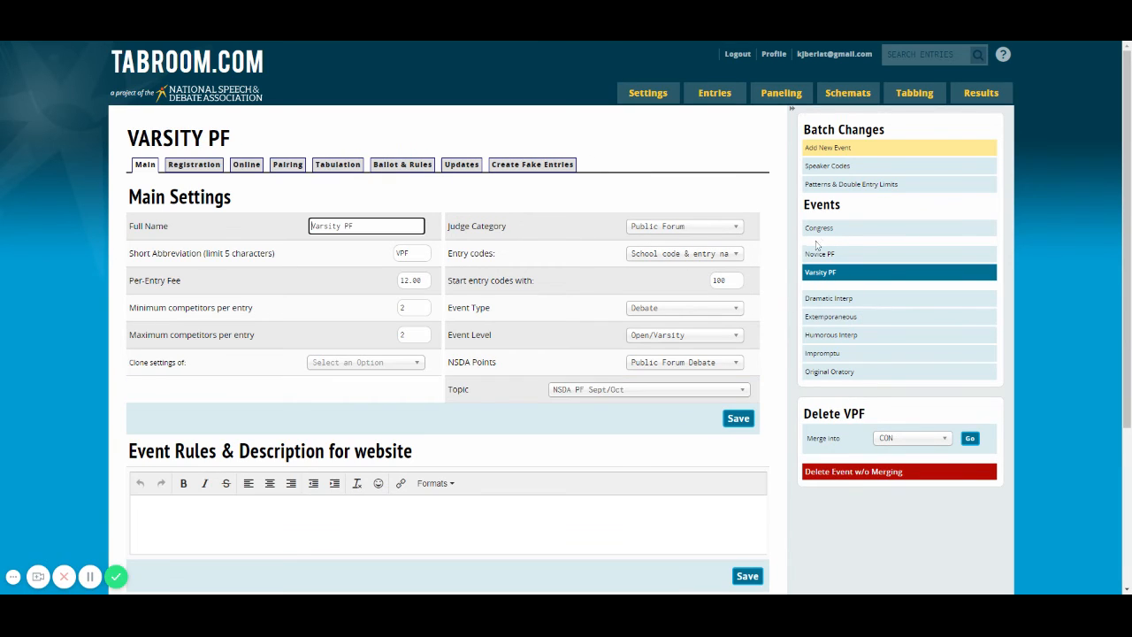
Review the Congress event's main, registration and online settings, including deadlines, caps, waitlists and judging adjustments
click(820, 228)
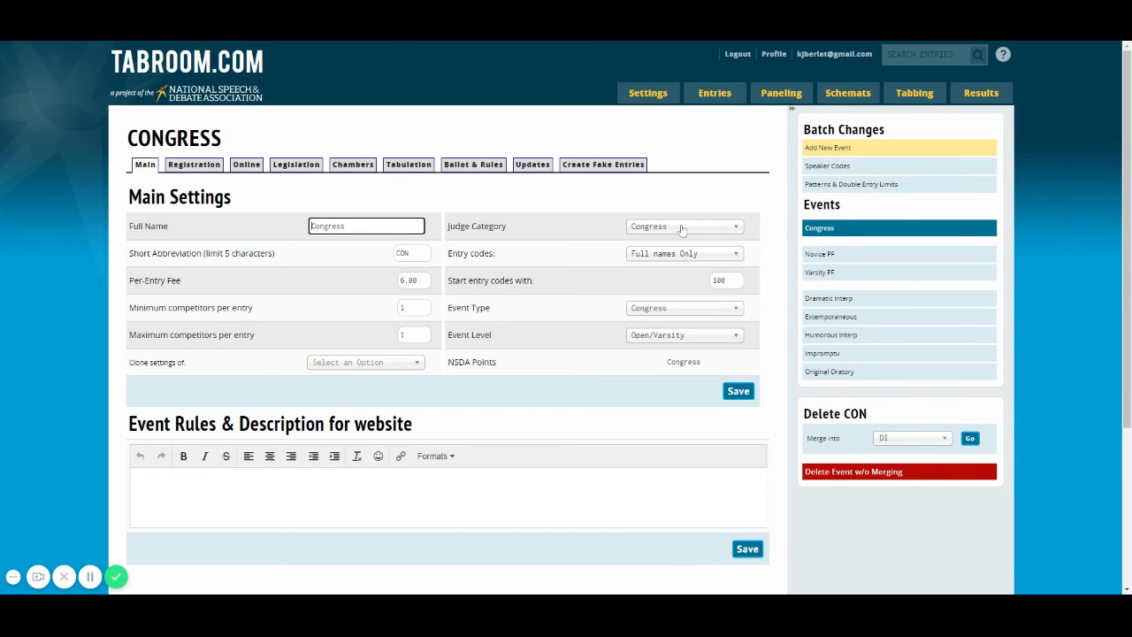
click(196, 174)
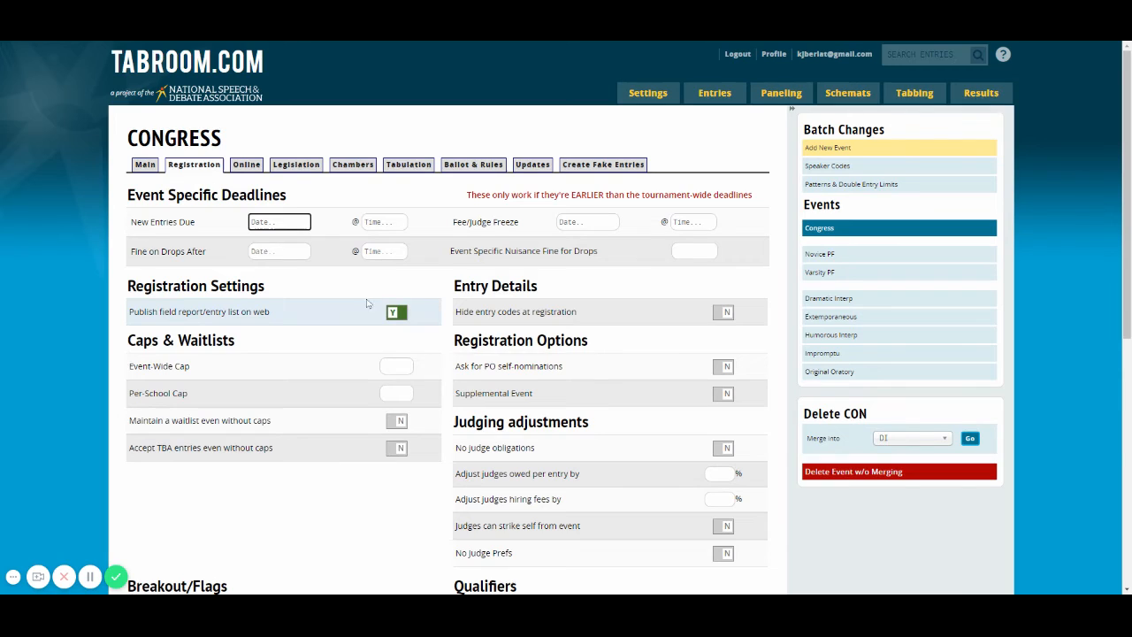
scroll(420, 312, down, 1)
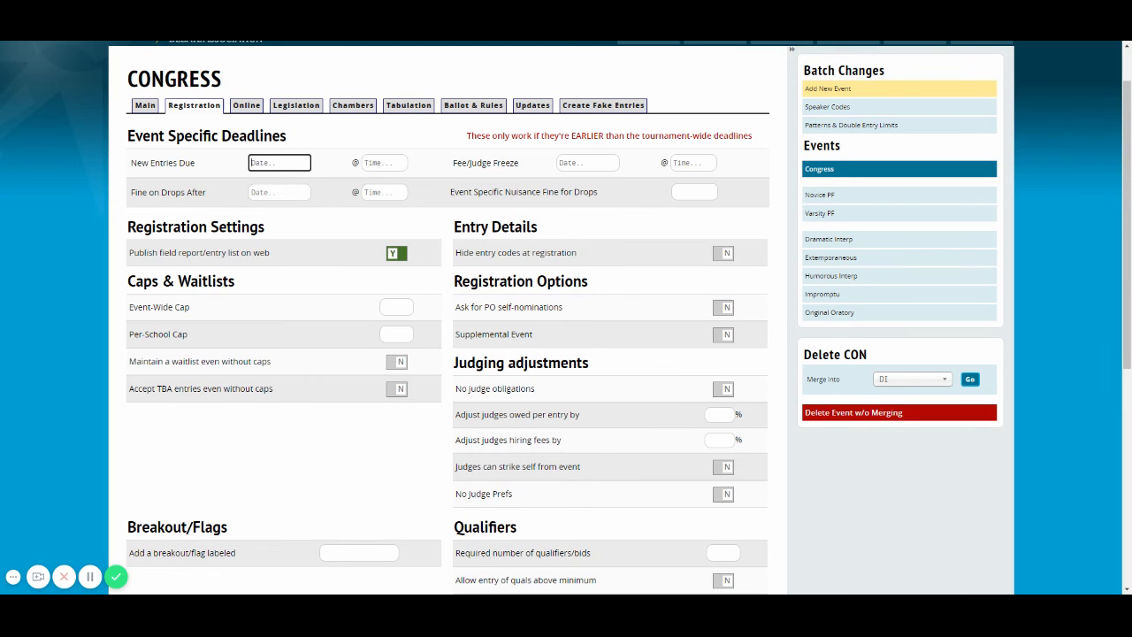
scroll(283, 279, up, 1)
click(249, 166)
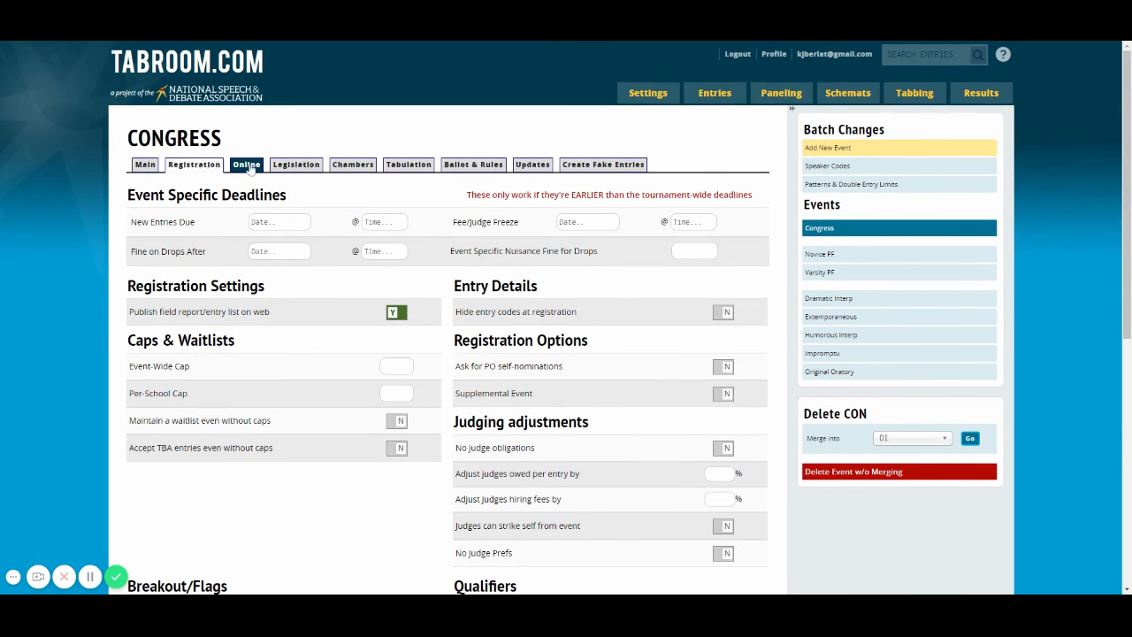
Examine the Congress event's legislation upload settings and its chamber, judge and publishing options
click(296, 162)
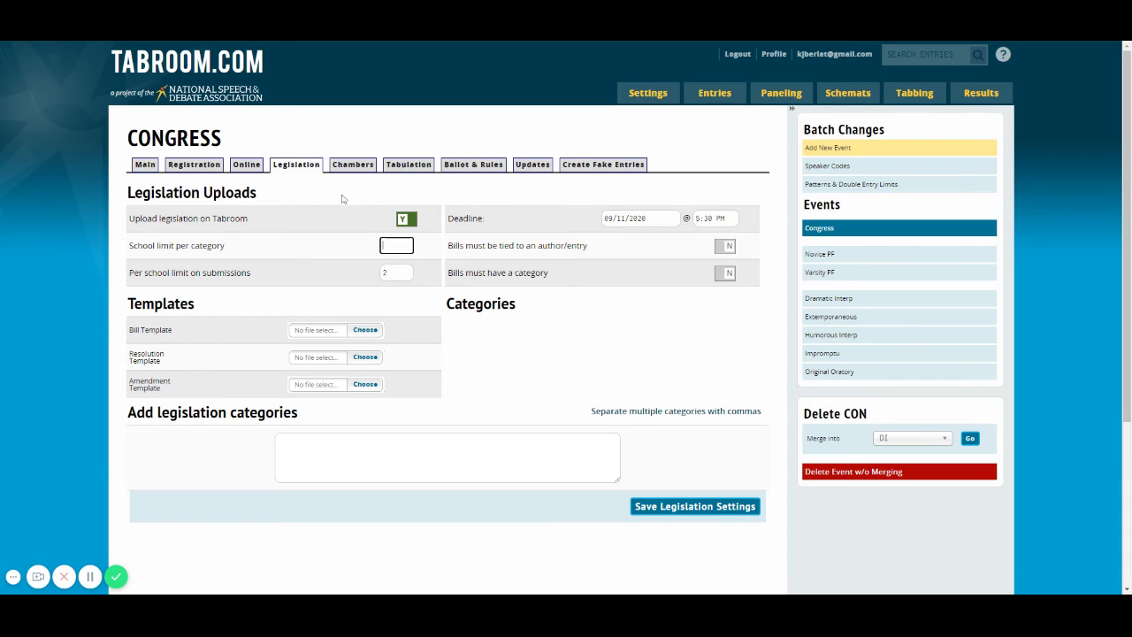
click(355, 170)
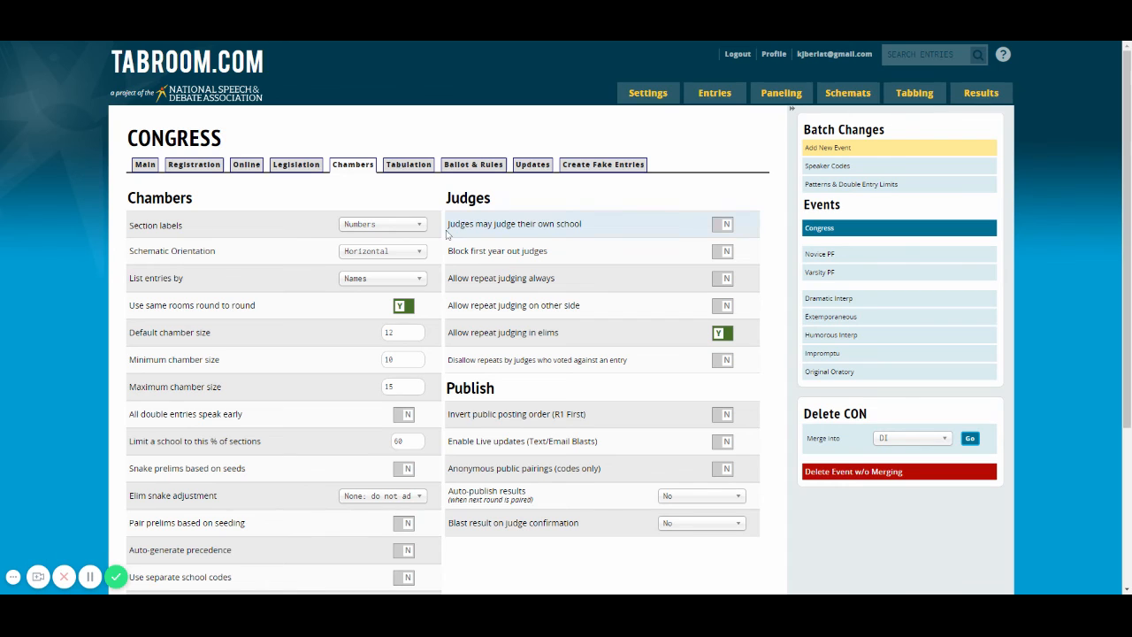
scroll(448, 234, down, 3)
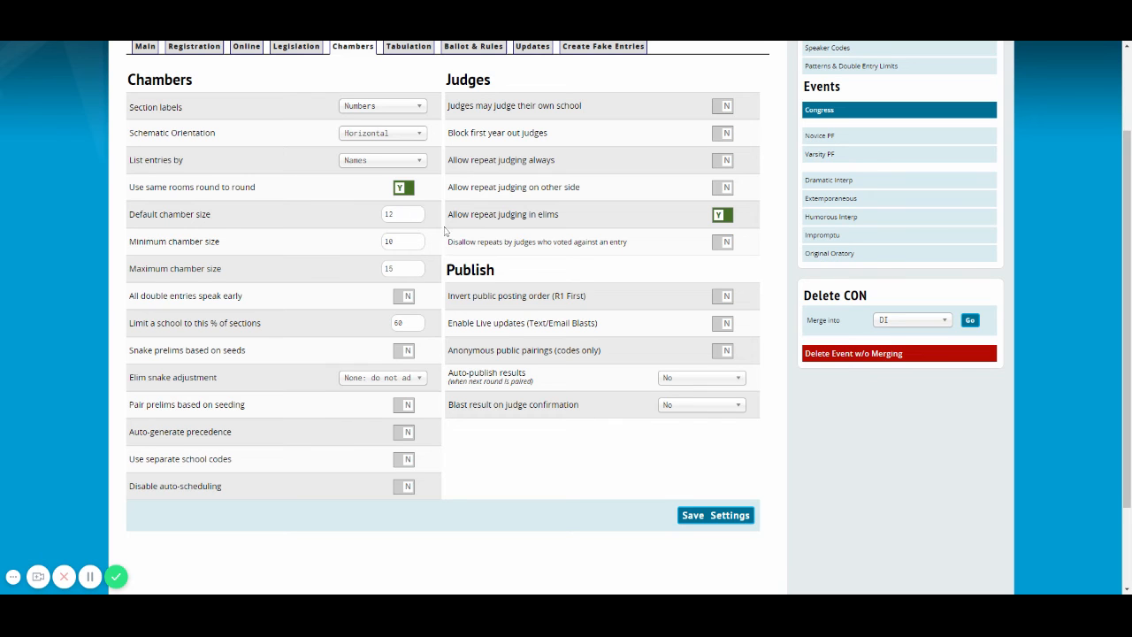
scroll(444, 231, down, 2)
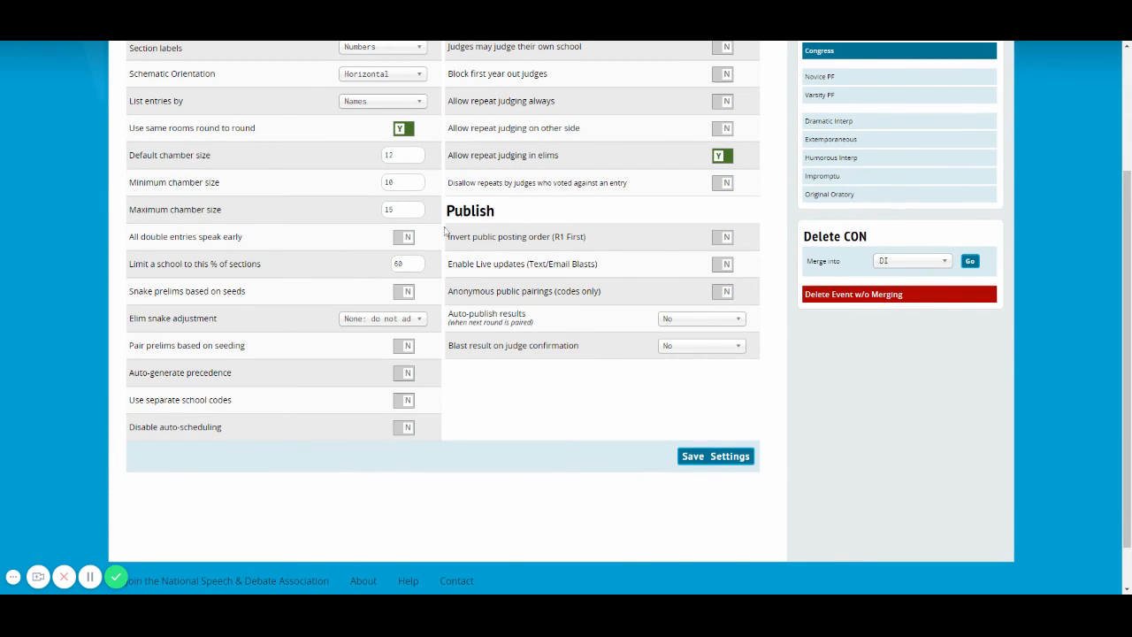
scroll(336, 228, down, 1)
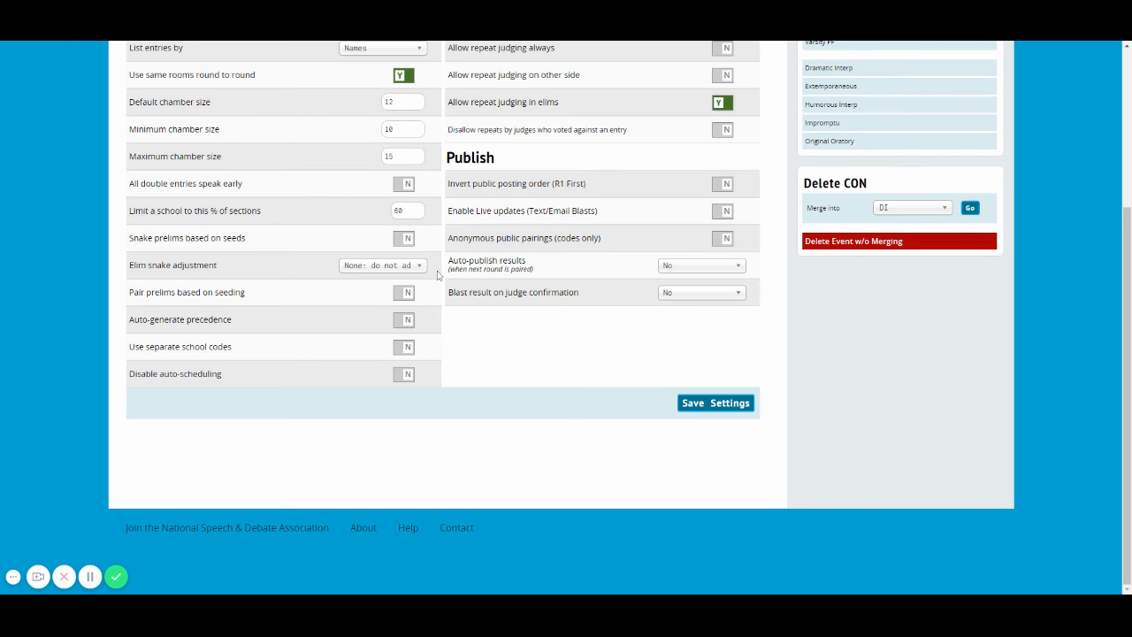
scroll(437, 291, up, 3)
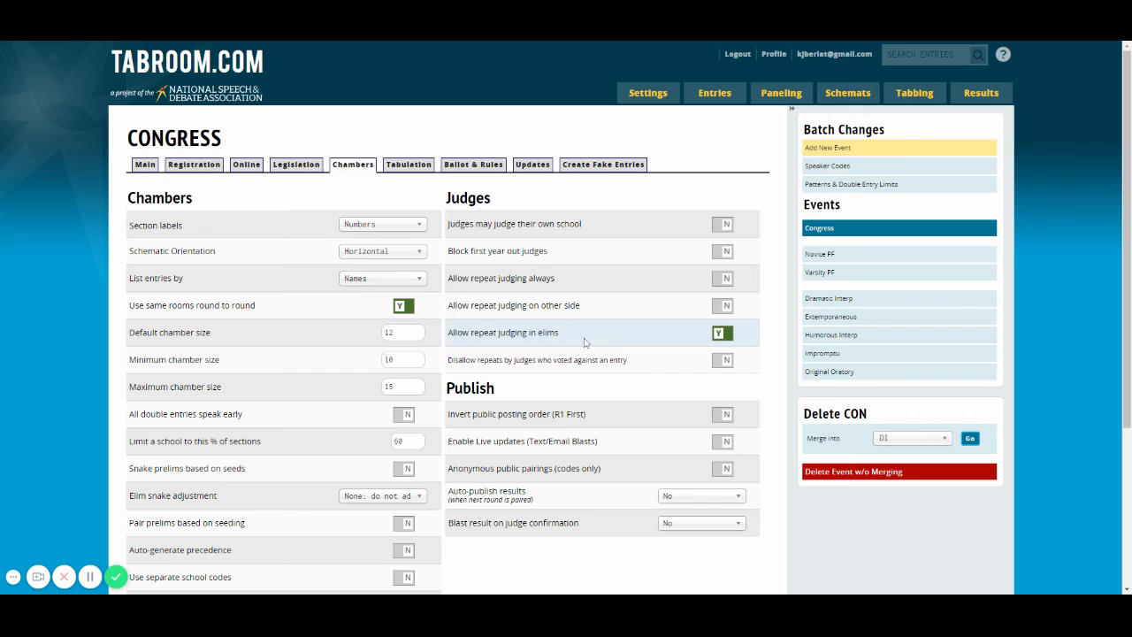
Review the Congress event's tabulation settings, covering point and rank input, output and online ballot options
click(407, 166)
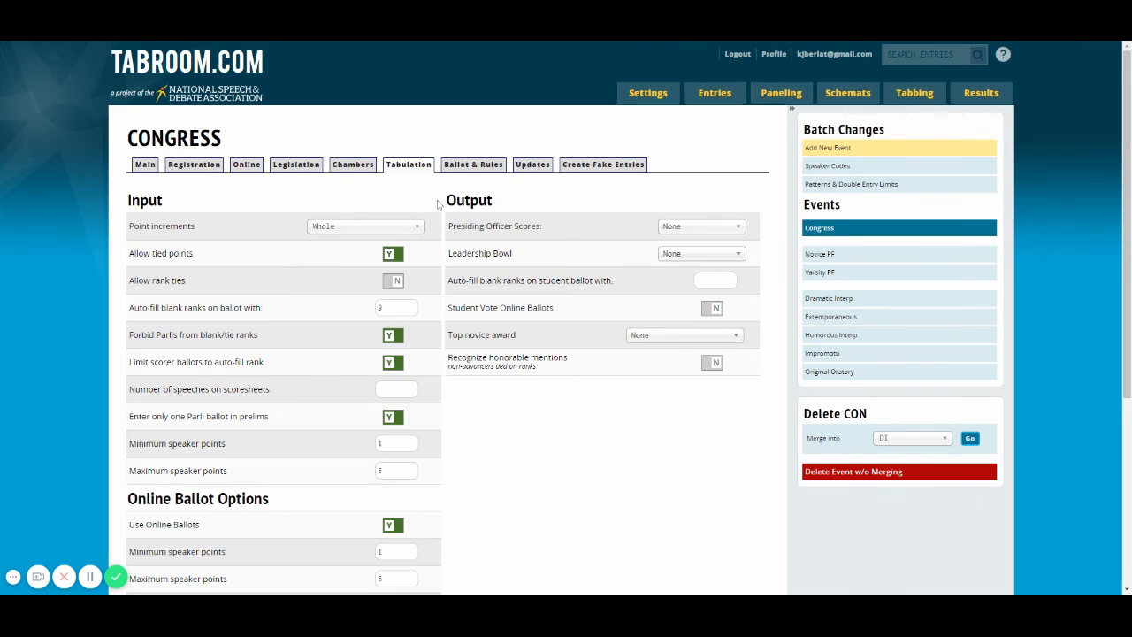
scroll(439, 204, down, 1)
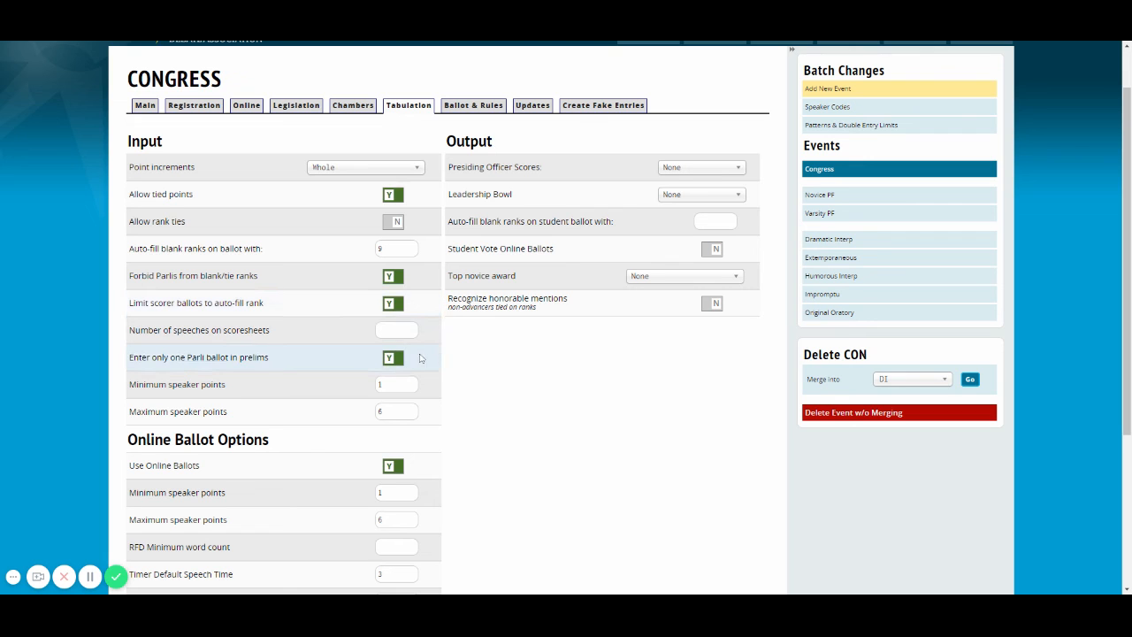
scroll(422, 356, down, 5)
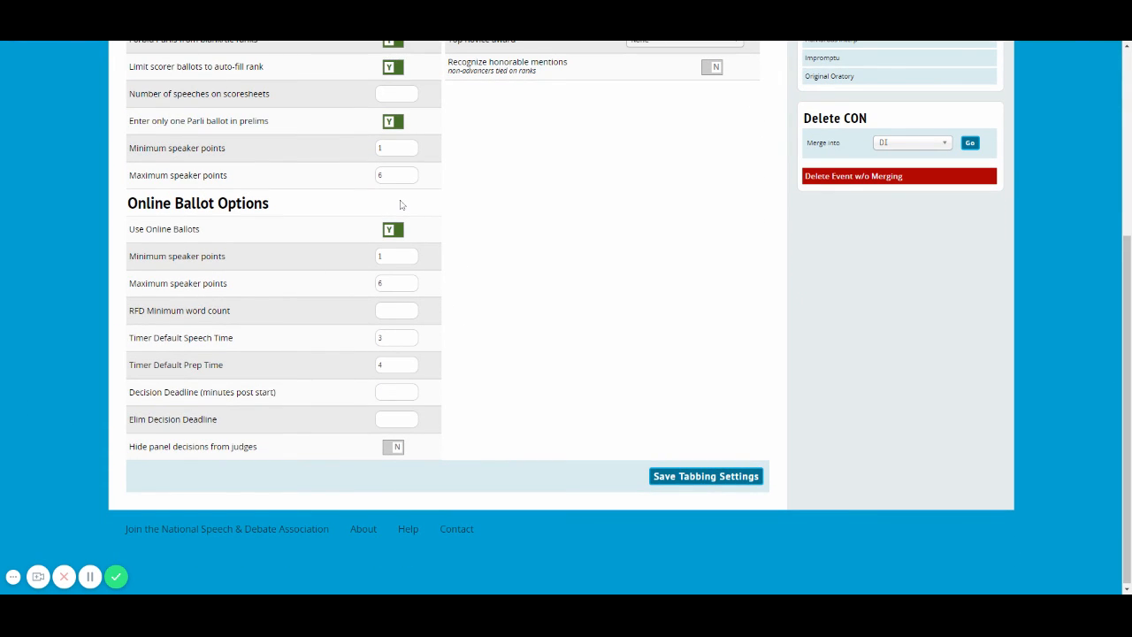
scroll(468, 304, up, 5)
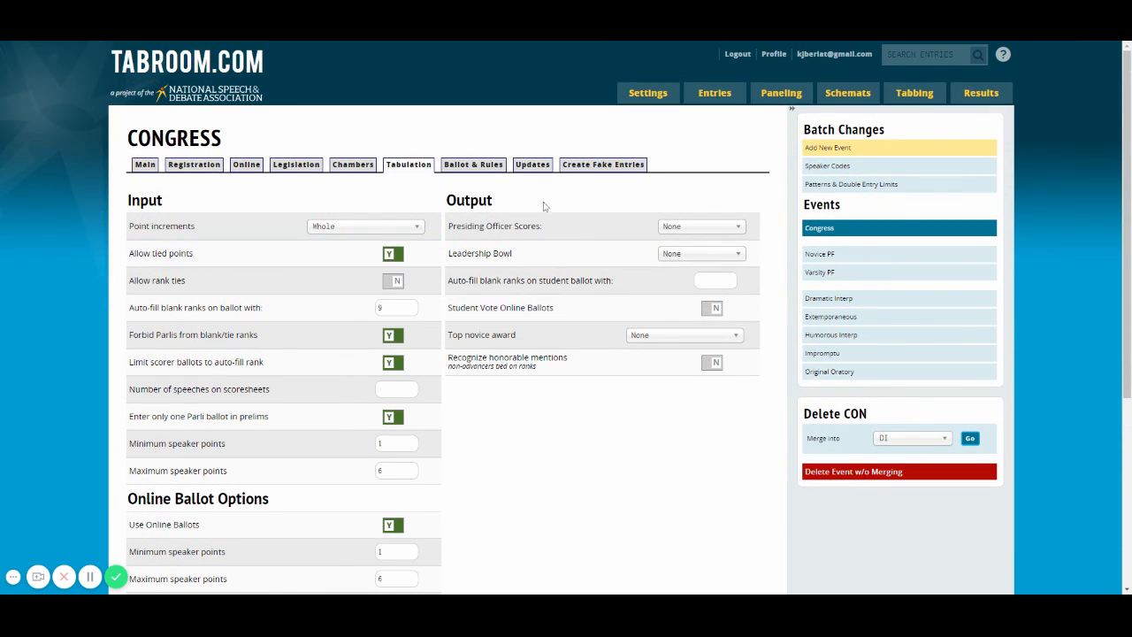
Examine the Congress event's printout settings for seating charts and placards, and its ballot text and message sections
click(463, 166)
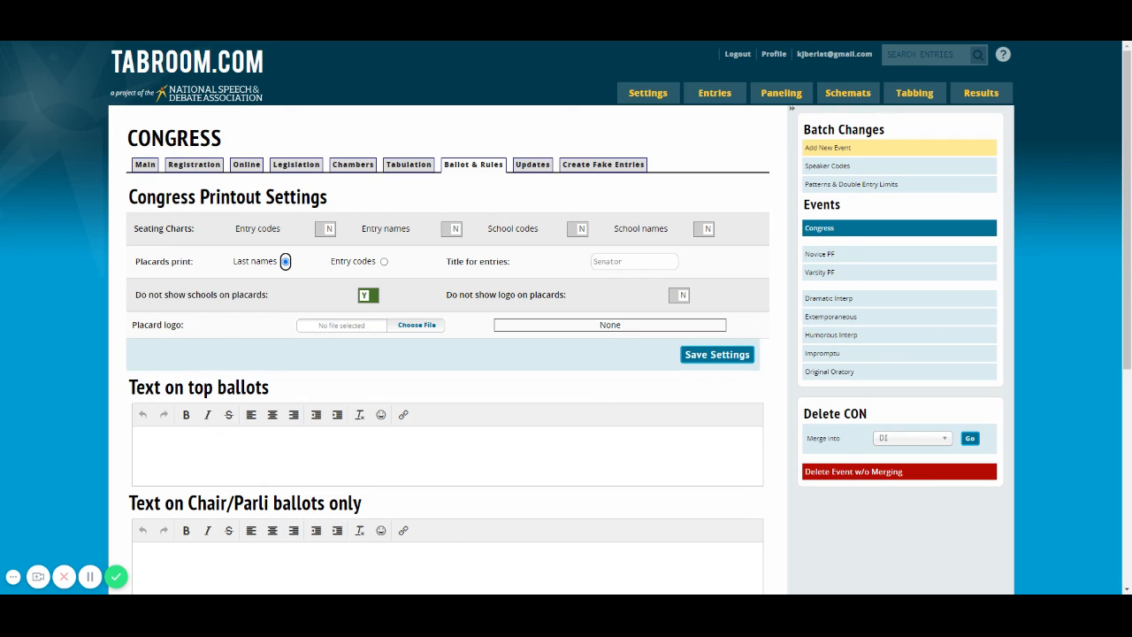
scroll(274, 382, down, 1)
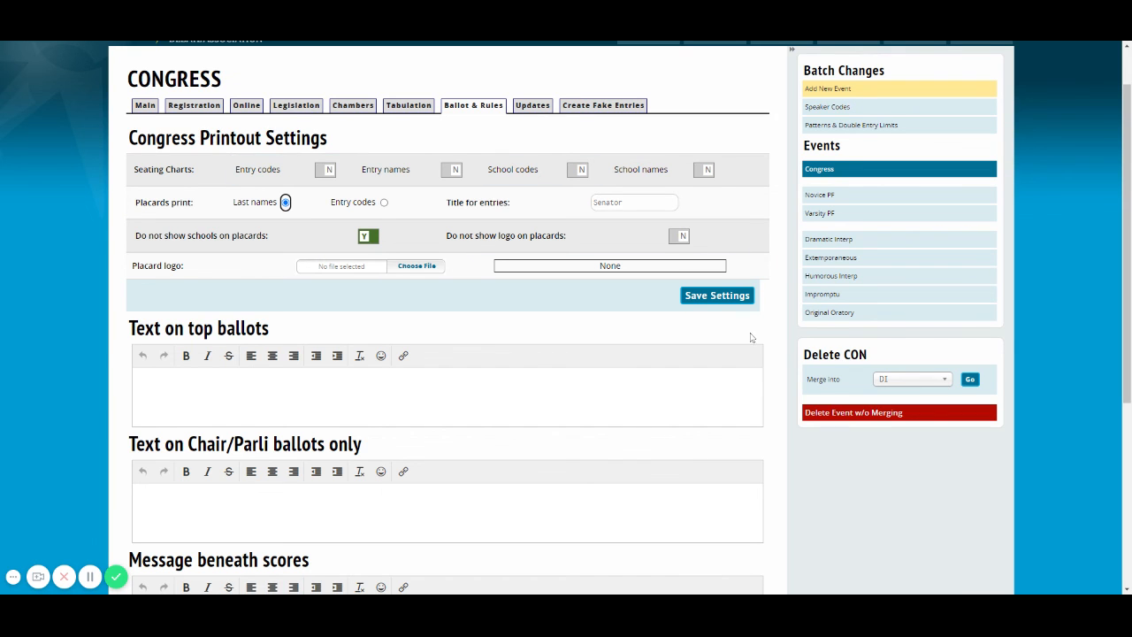
scroll(752, 337, up, 1)
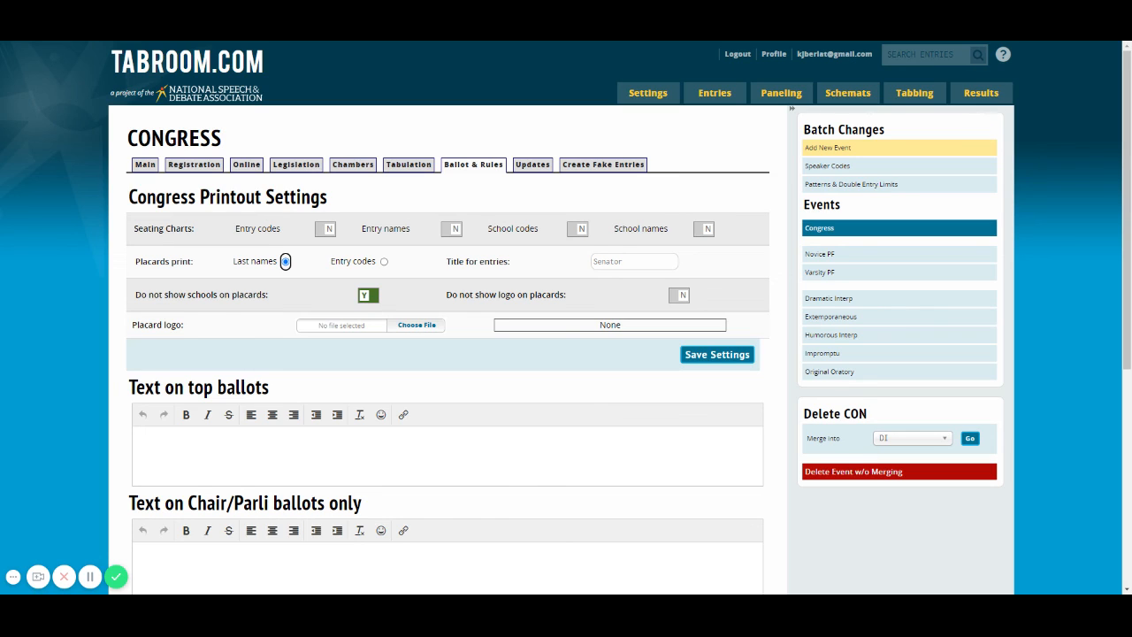
scroll(778, 308, down, 3)
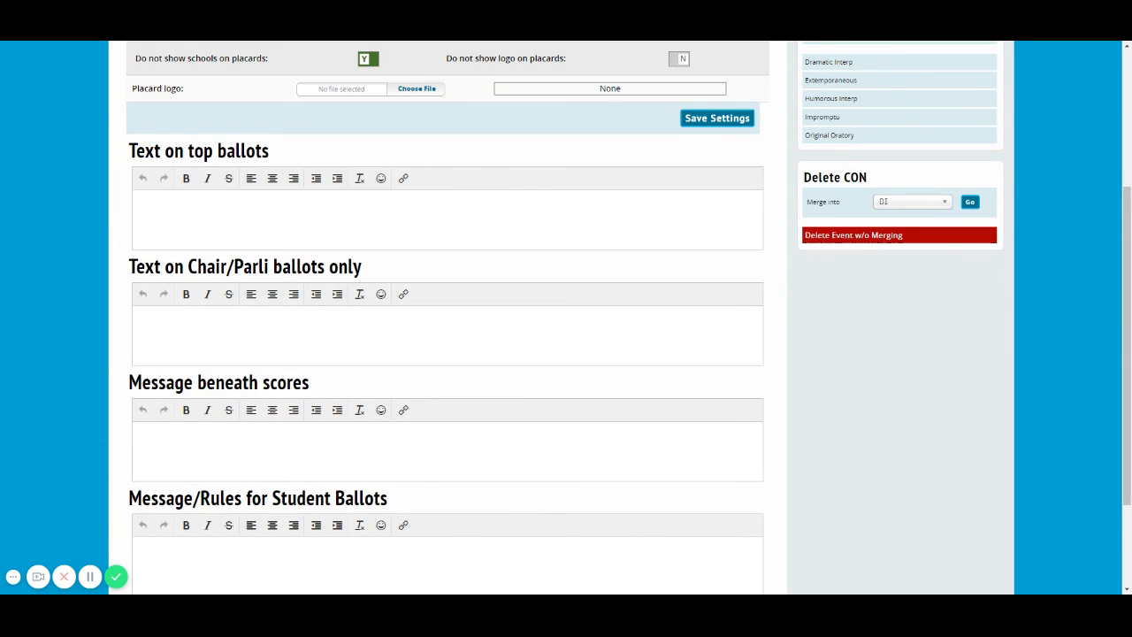